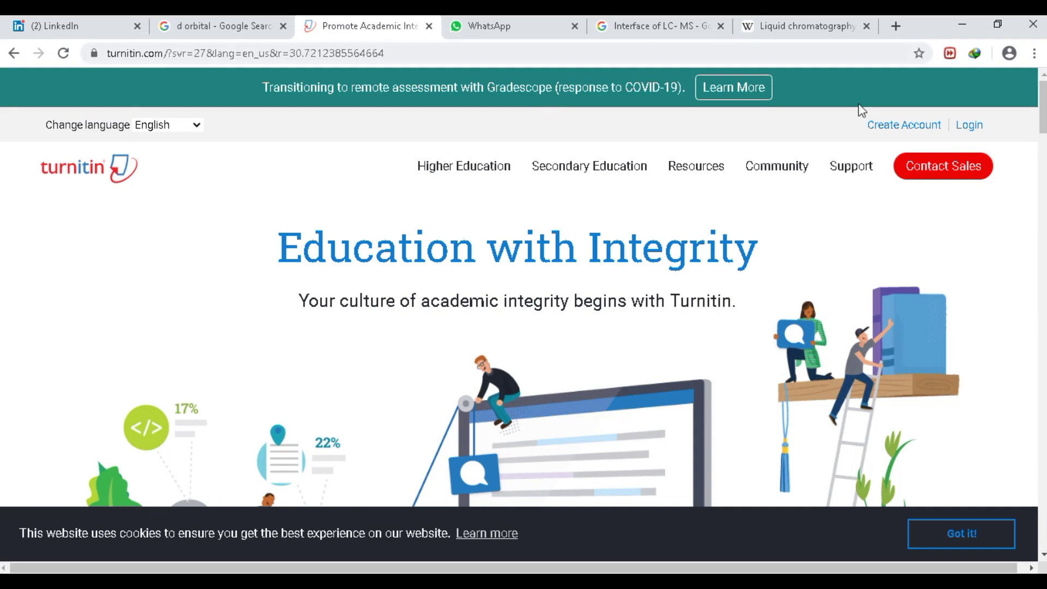
- Sign in to the instructor account with the saved e-mail and the account password
left_click(970, 126)
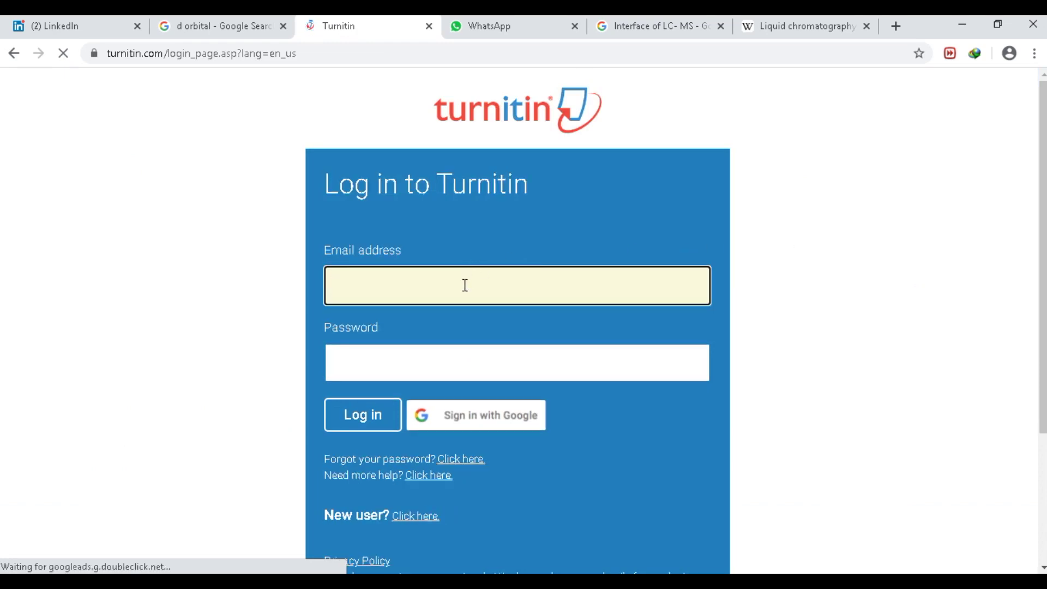
left_click(465, 285)
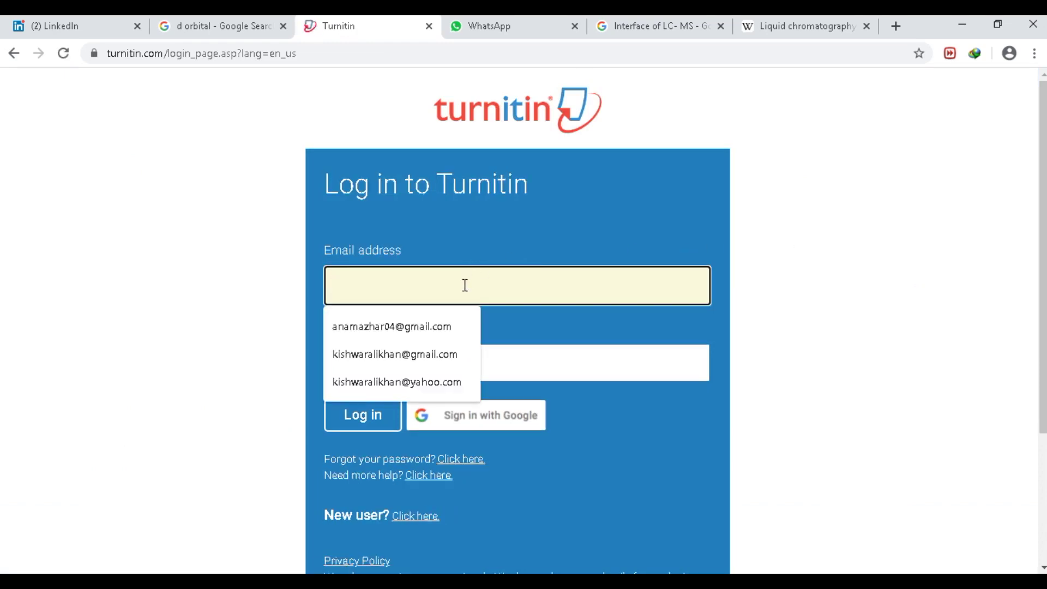
left_click(404, 388)
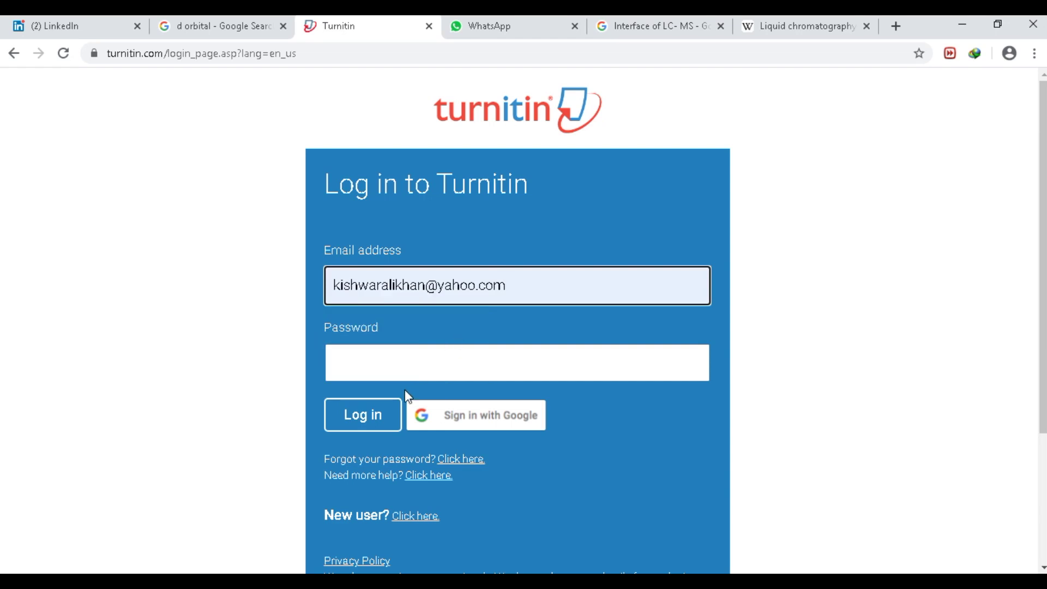
left_click(407, 360)
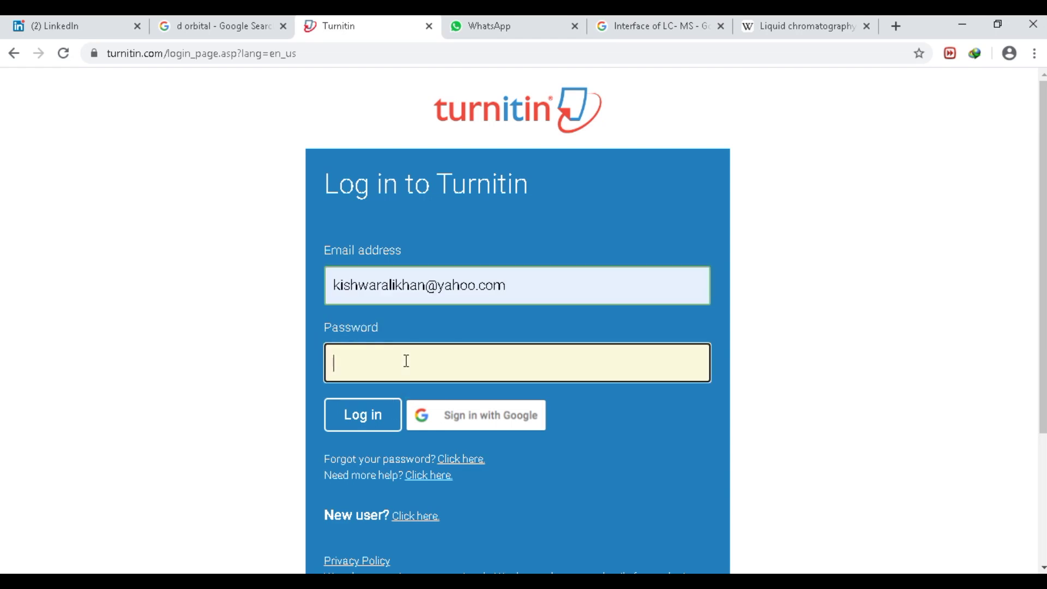
type("•••••••••")
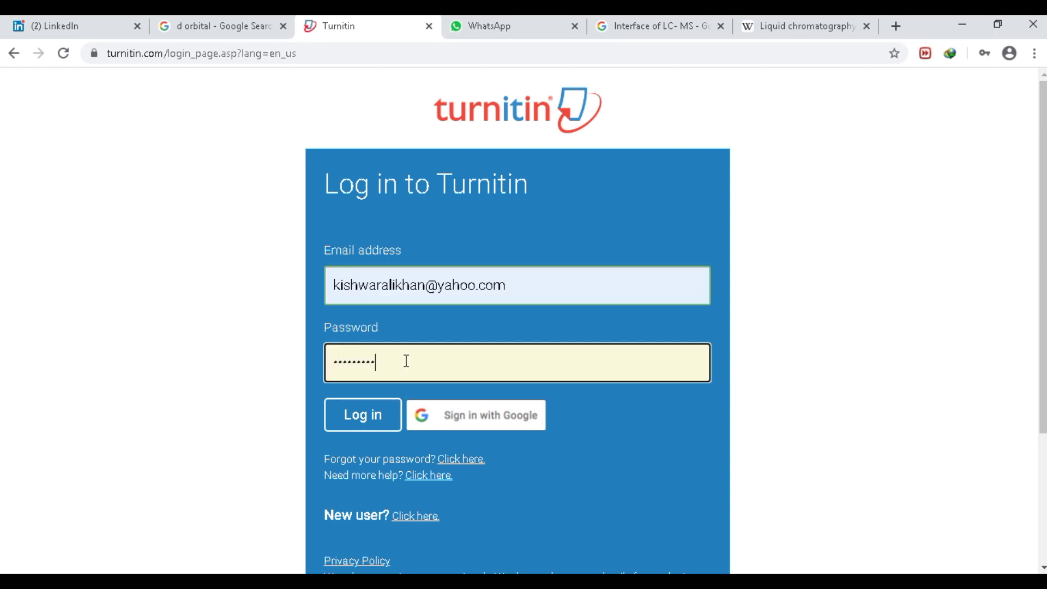
type("•••")
key("Return")
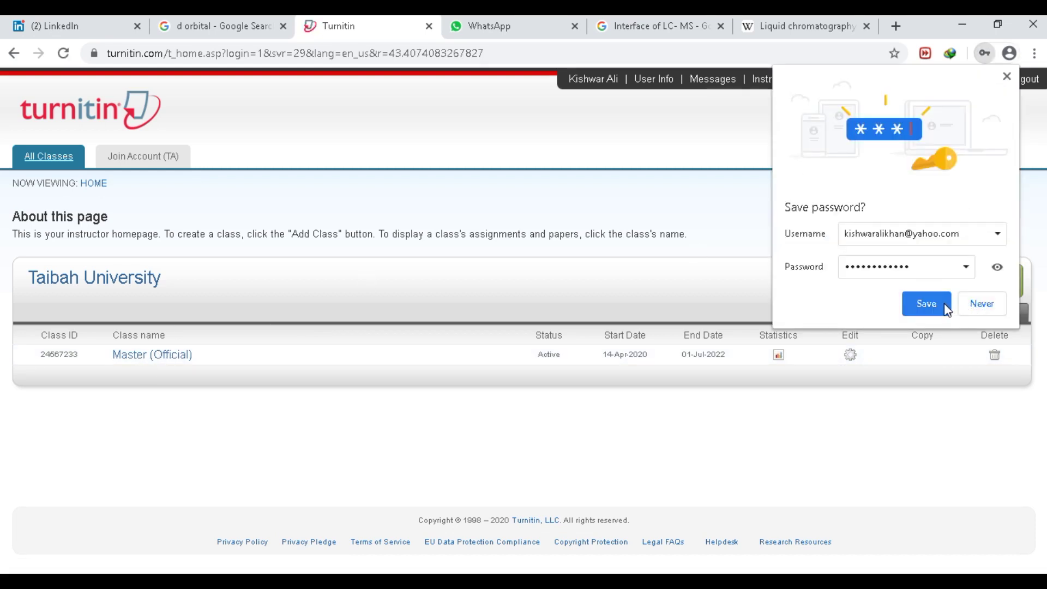
- Decline the browser password prompt and start a new Master class named HEC
left_click(975, 304)
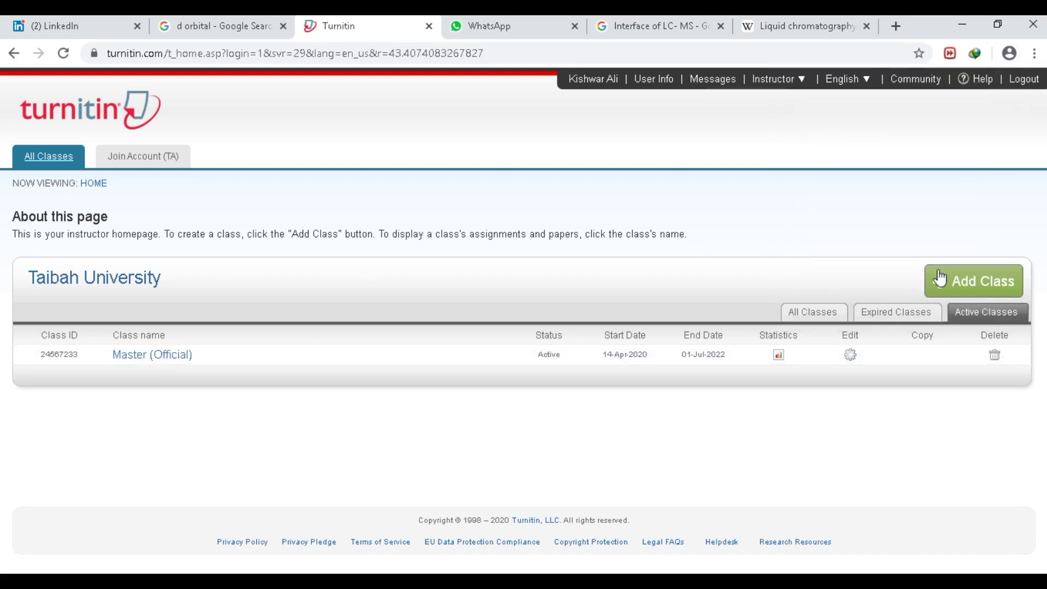
left_click(969, 288)
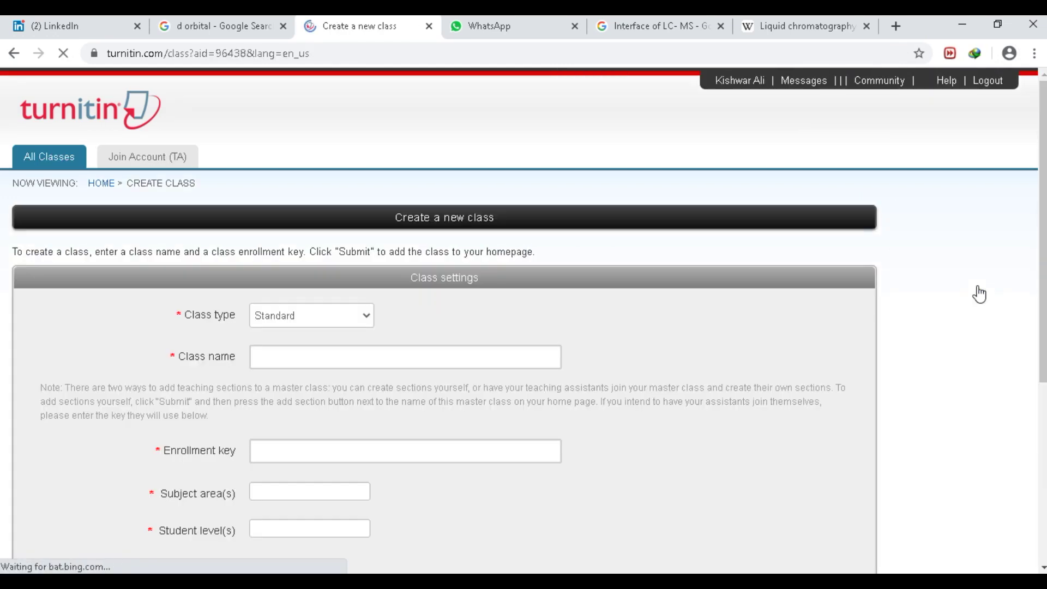
left_click(287, 318)
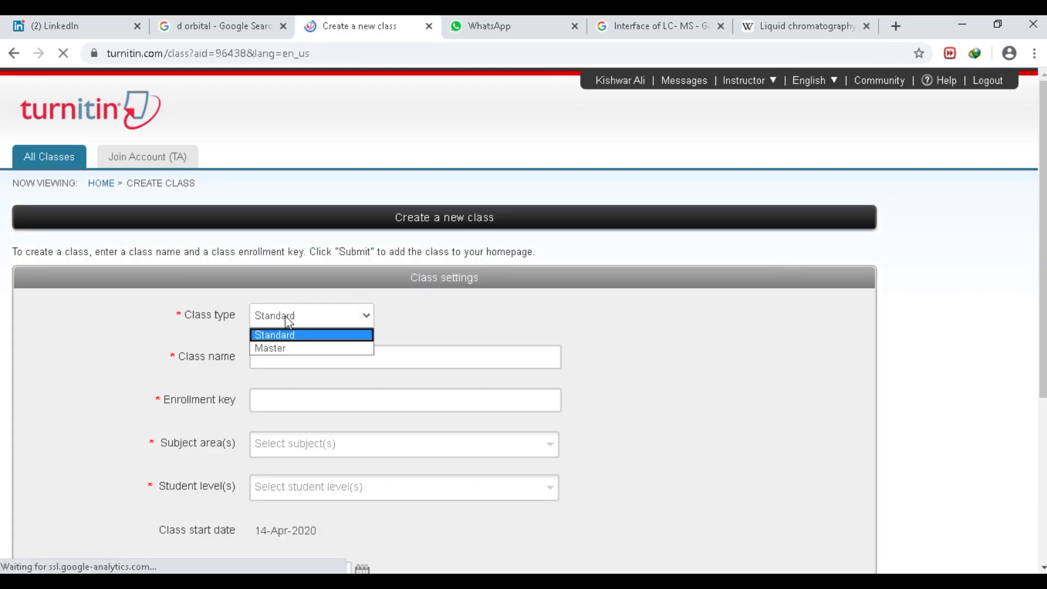
left_click(289, 352)
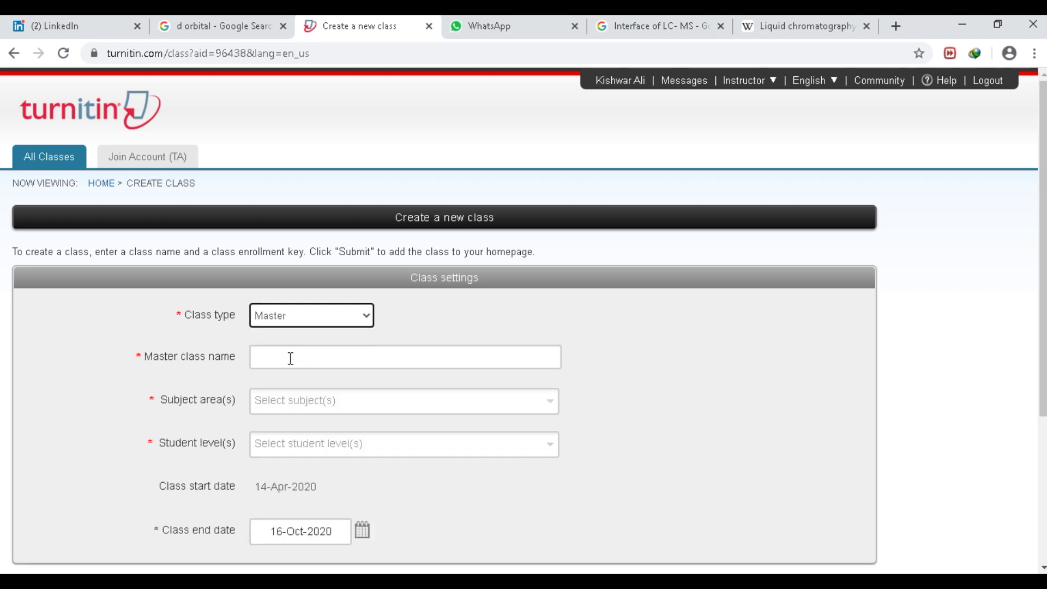
left_click(290, 358)
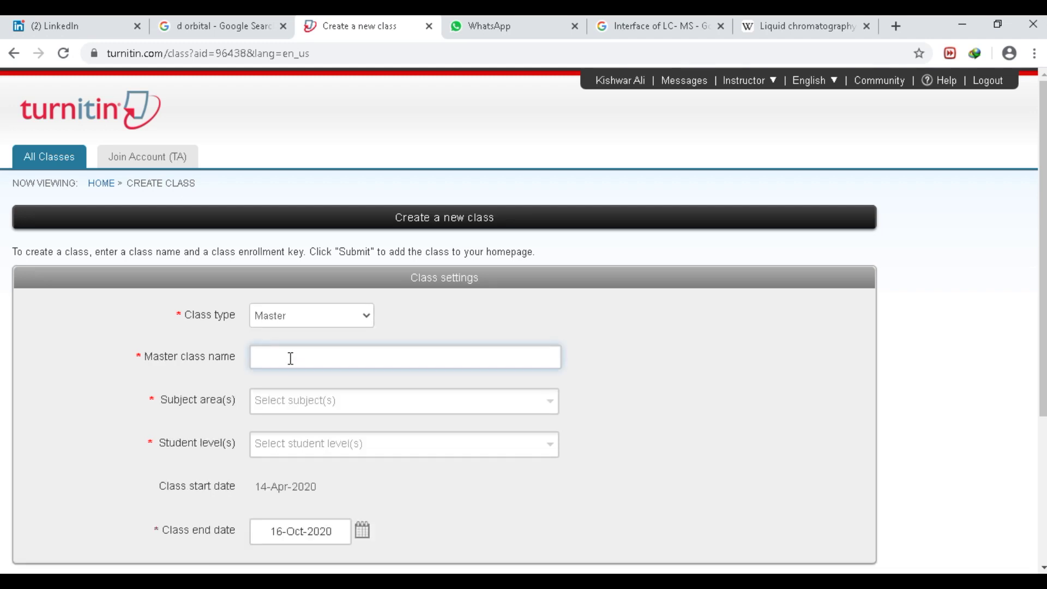
type("HEC")
- Select every subject area for HEC, from Business/Economics through Other
left_click(294, 403)
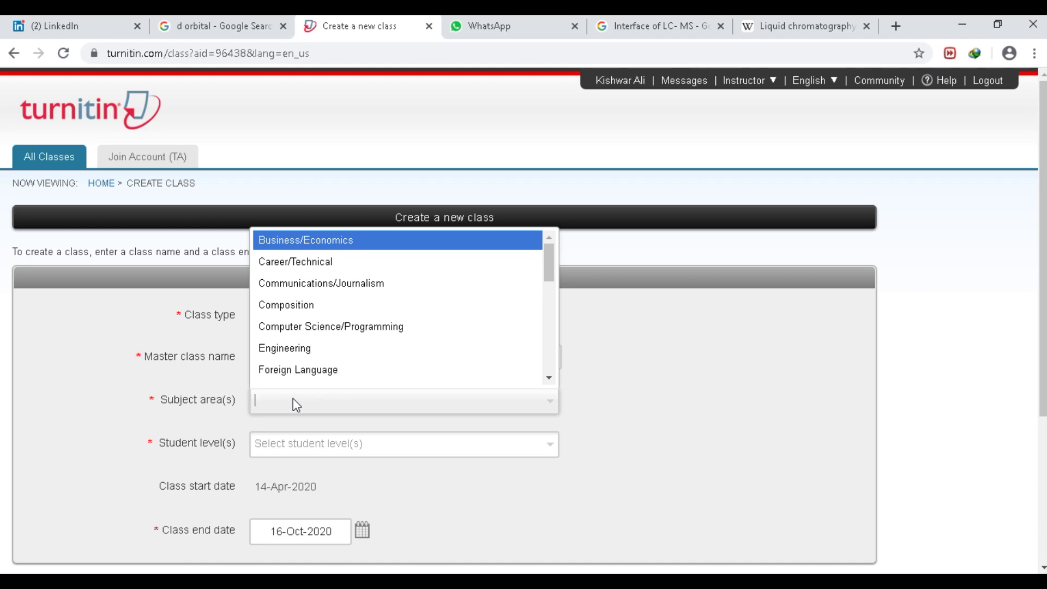
key("Return")
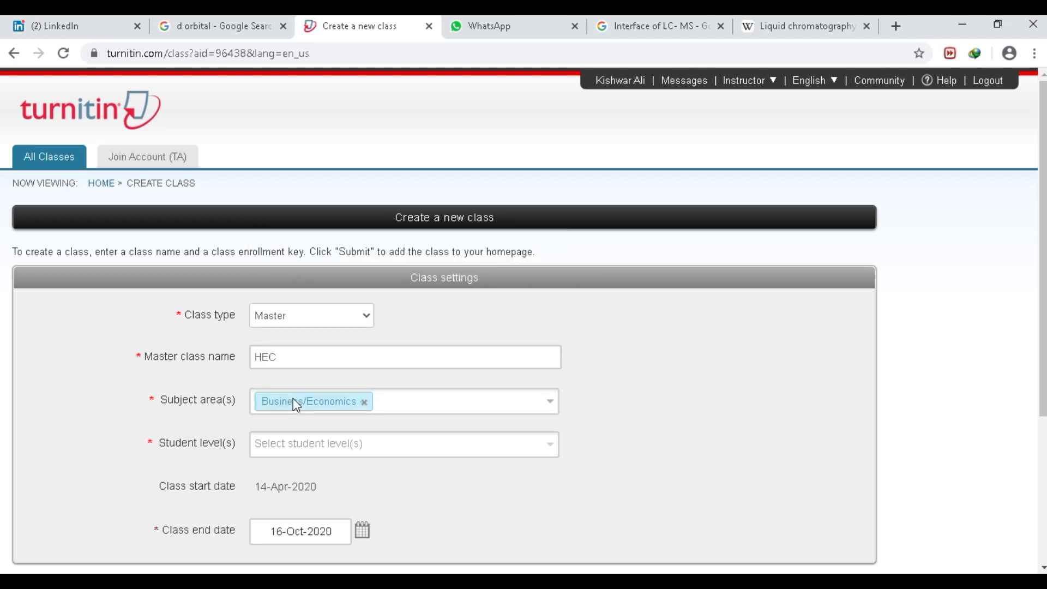
key("Return")
key("Return")
key("Return")
key("Return")
key("Return")
key("Return")
key("Return")
key("Return")
key("Return")
key("Return")
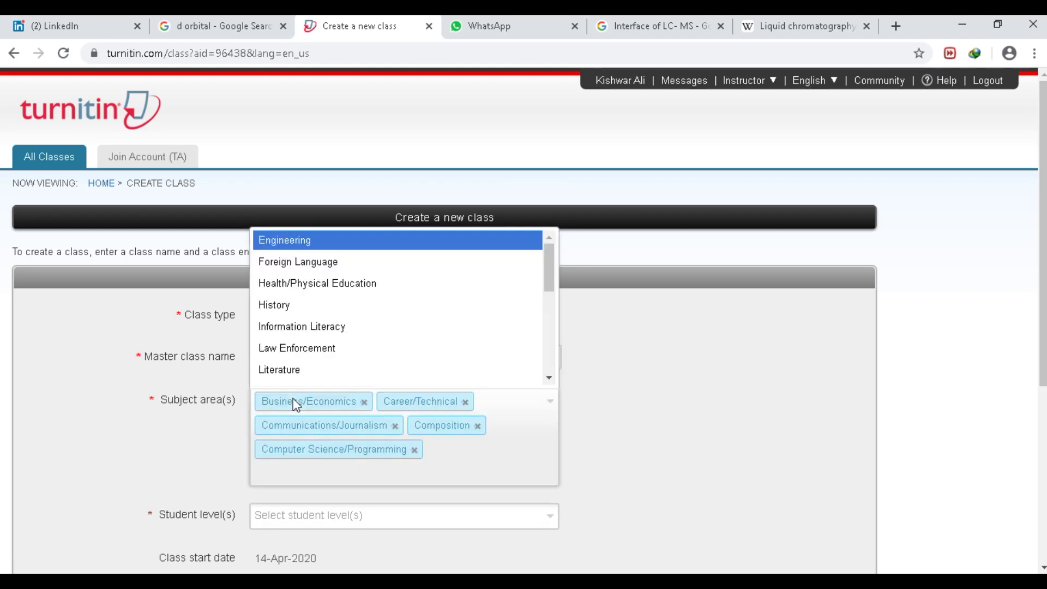
key("Return")
key("Return")
key("Return")
key("Return")
key("Return")
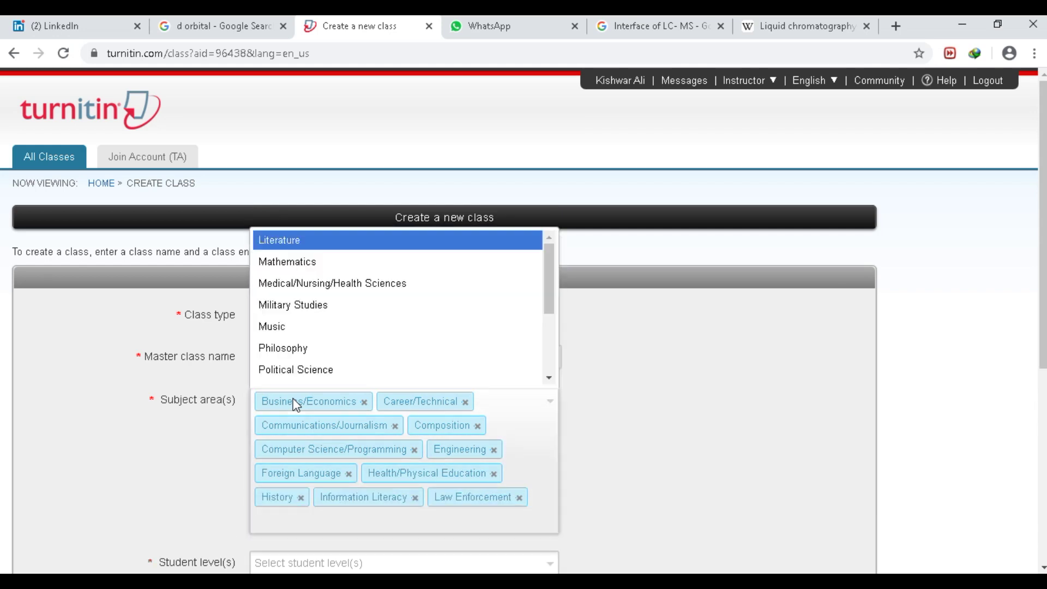
key("Return")
key("Return")
key("Return")
key("Return")
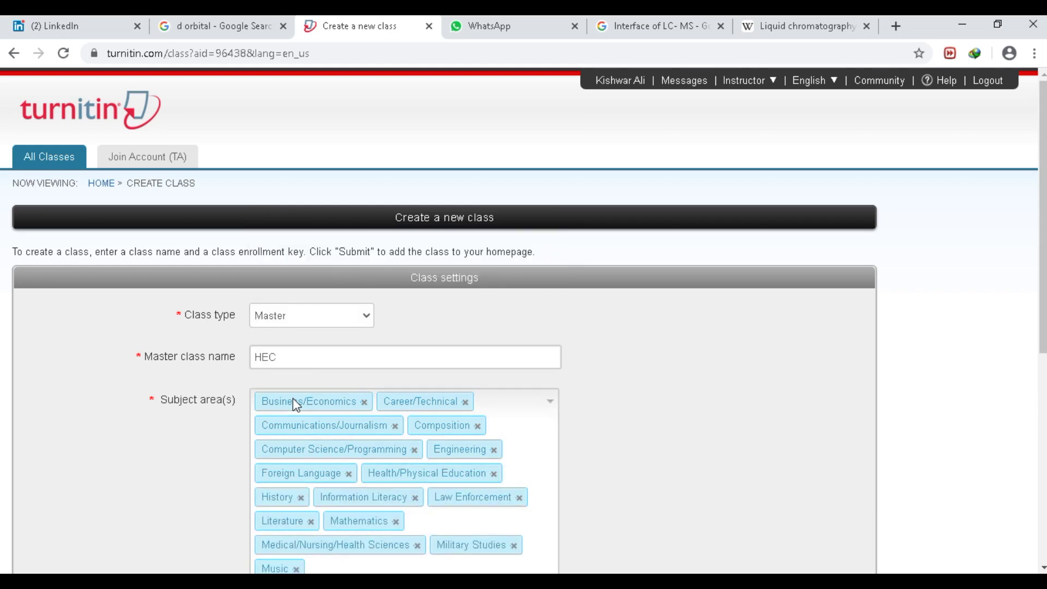
key("Return")
key("Return")
key("Return")
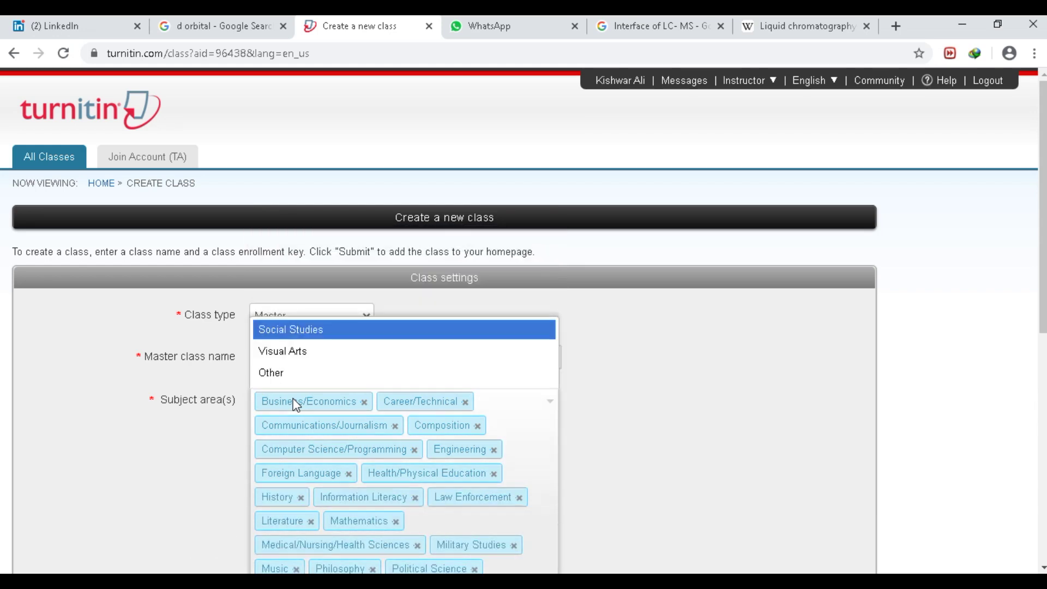
key("Return")
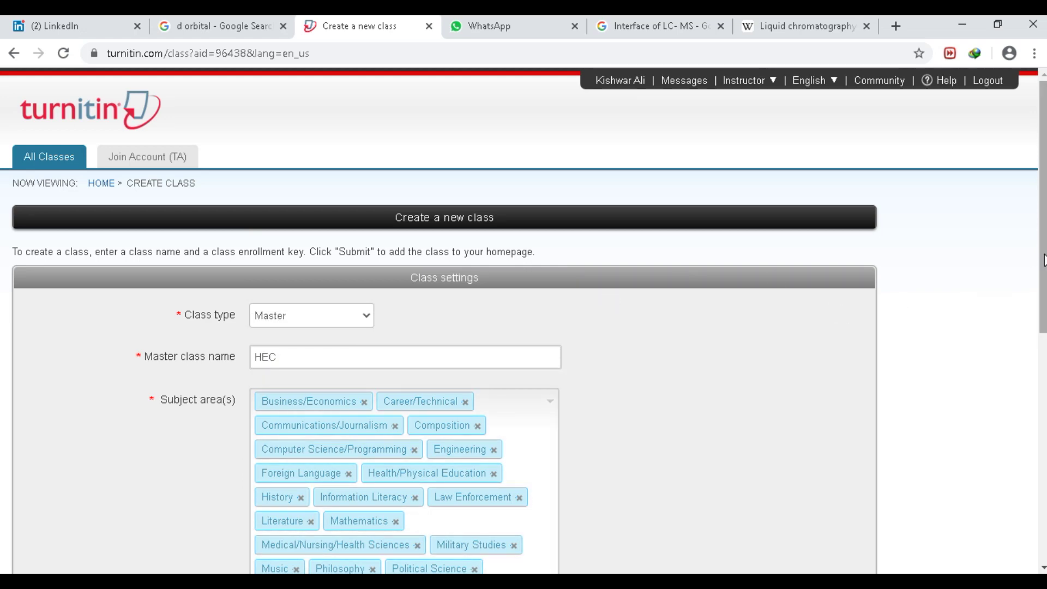
scroll(690, 391, "down", 5)
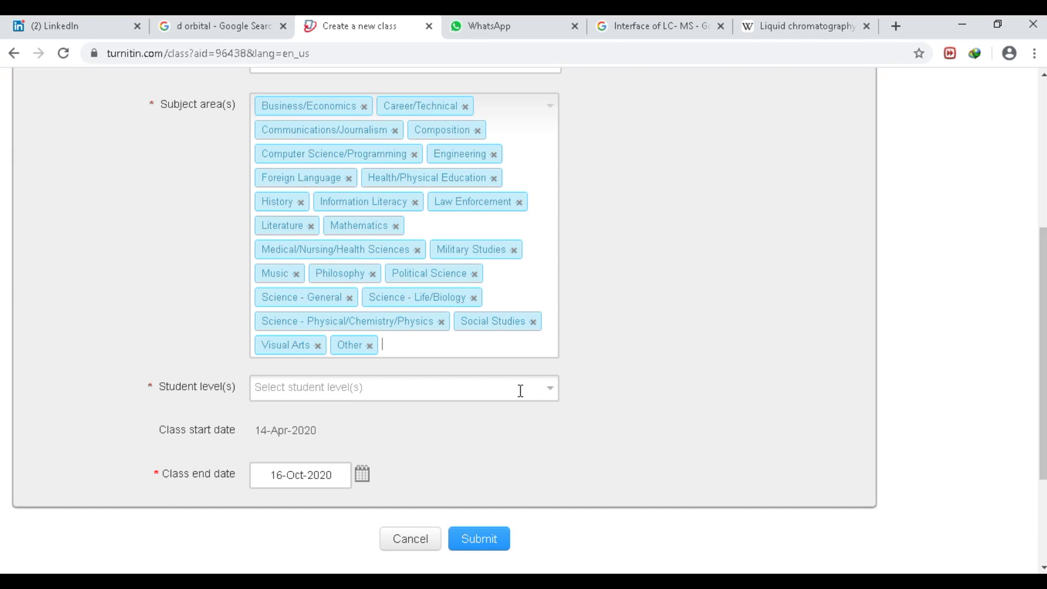
- Add Undergraduate, Graduate, Postgraduate and Career and Technical as student levels
left_click(499, 388)
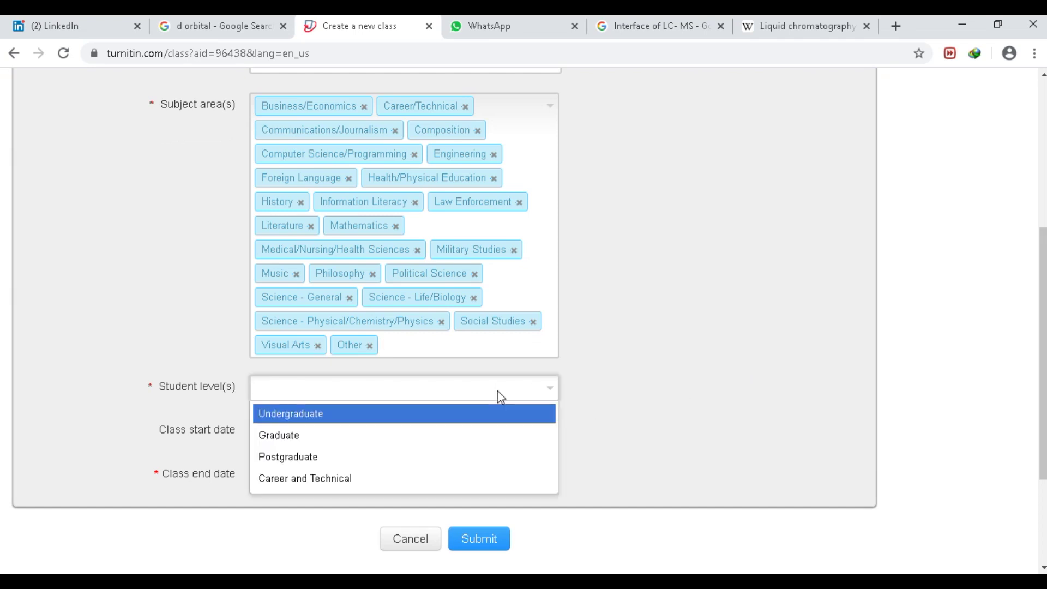
key("Return")
key("Down")
key("Return")
key("Down")
key("Return")
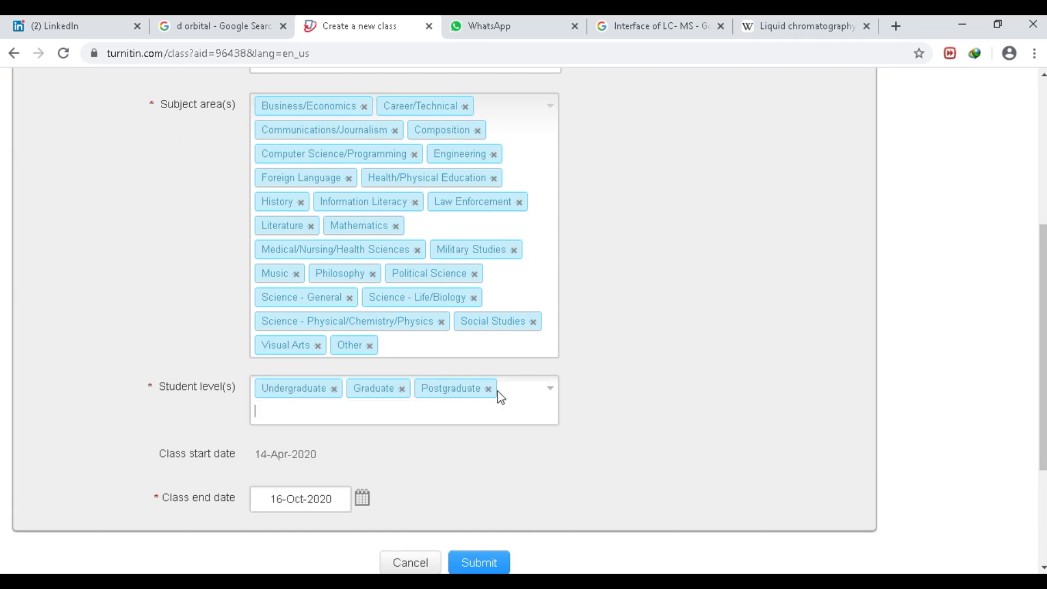
key("Down")
key("Return")
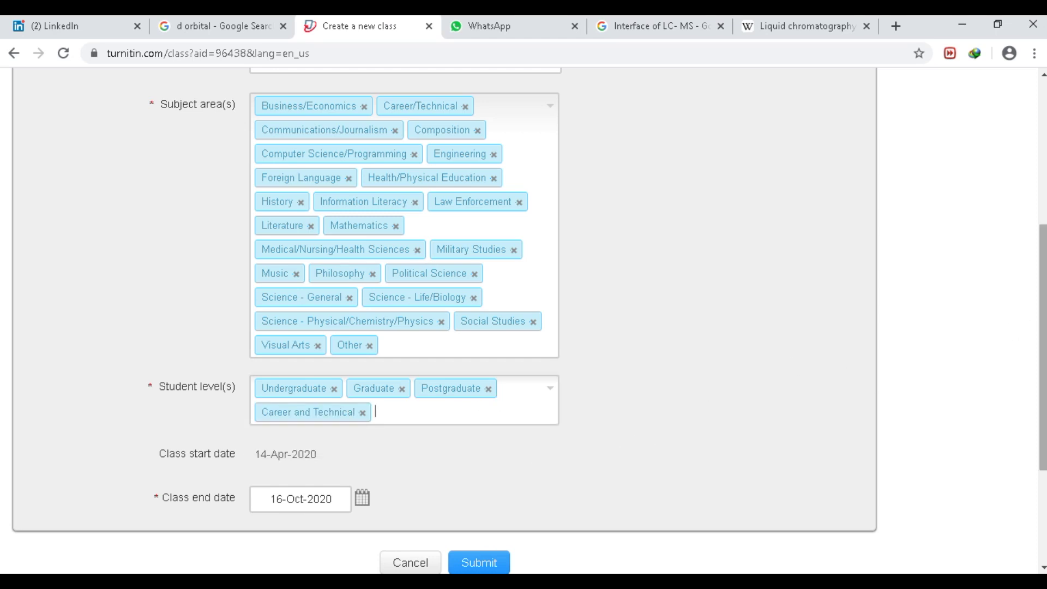
- Open the class end date calendar and page forward month by month to April 2023
left_click_drag(1043, 310, 1042, 327)
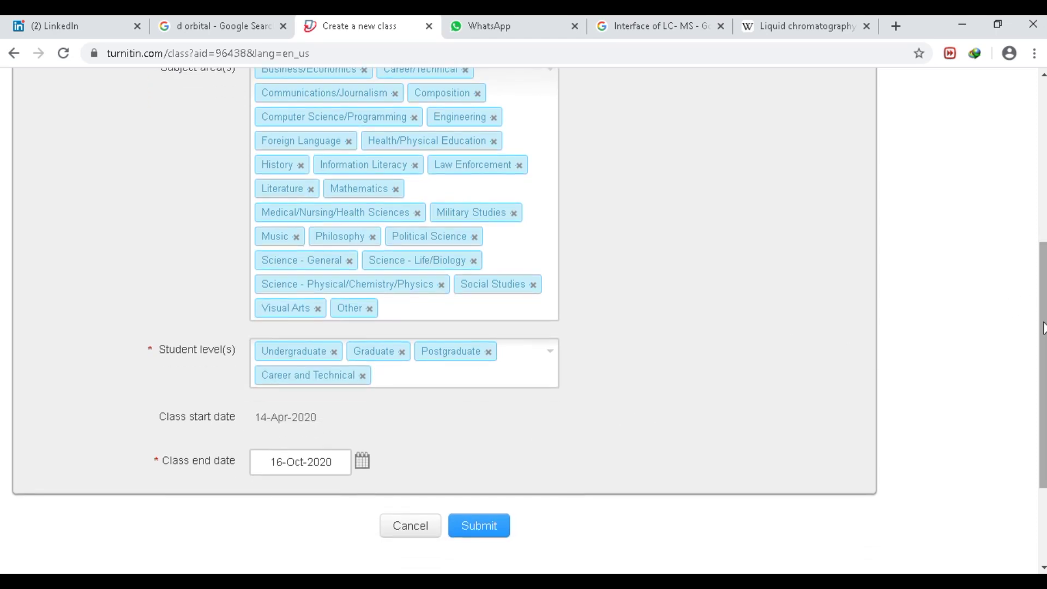
left_click_drag(1043, 327, 1042, 340)
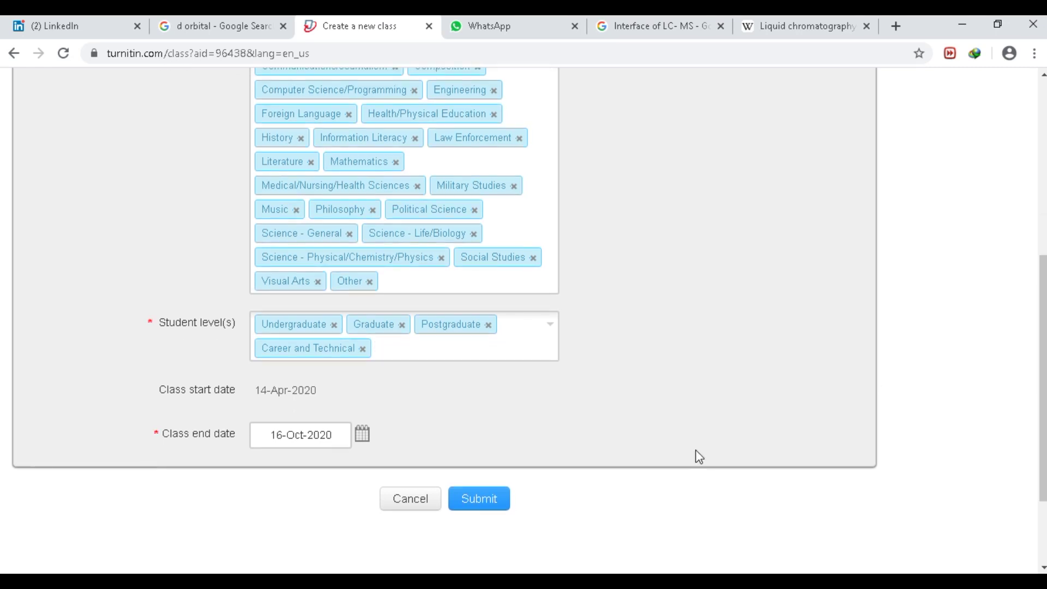
left_click(363, 435)
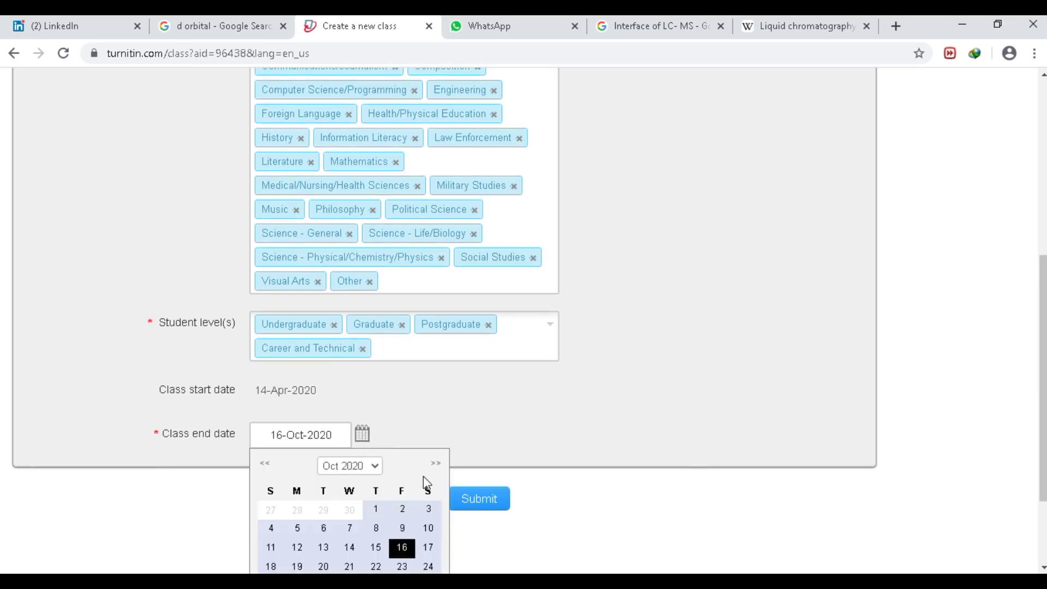
left_click(436, 464)
left_click(435, 464)
left_click(435, 464)
left_click(436, 464)
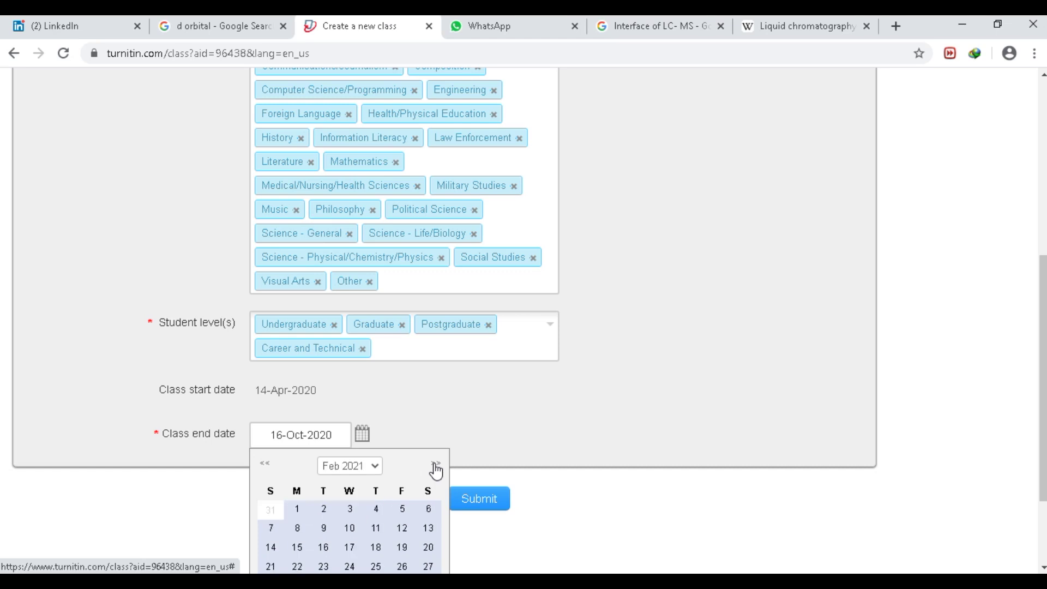
left_click(436, 465)
left_click(435, 465)
left_click(436, 465)
left_click(436, 465)
left_click(436, 465)
left_click(436, 465)
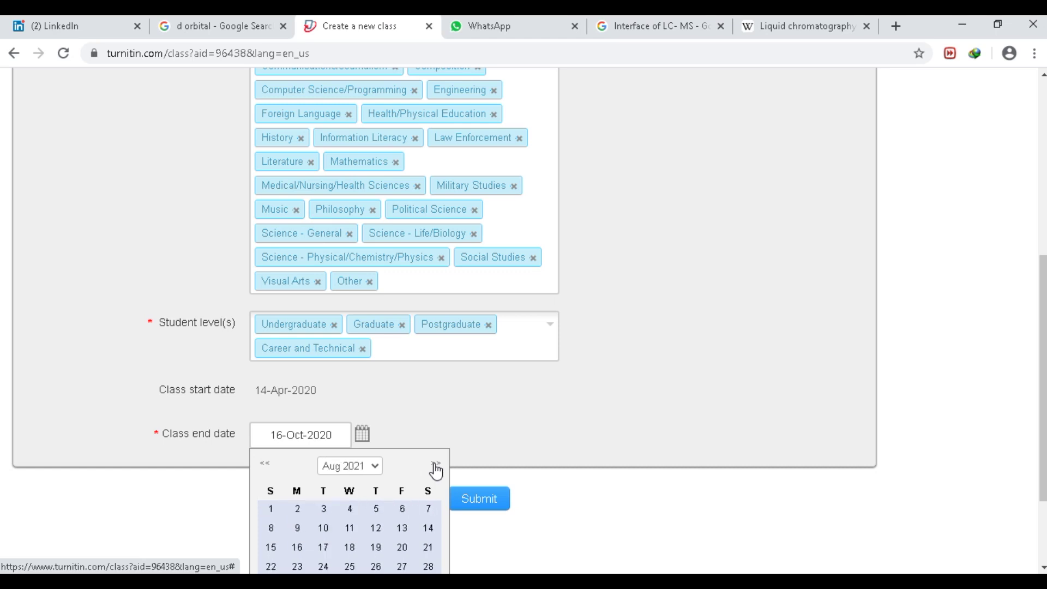
left_click(436, 465)
left_click(436, 465)
left_click(435, 464)
left_click(435, 465)
left_click(436, 465)
left_click(436, 465)
left_click(436, 465)
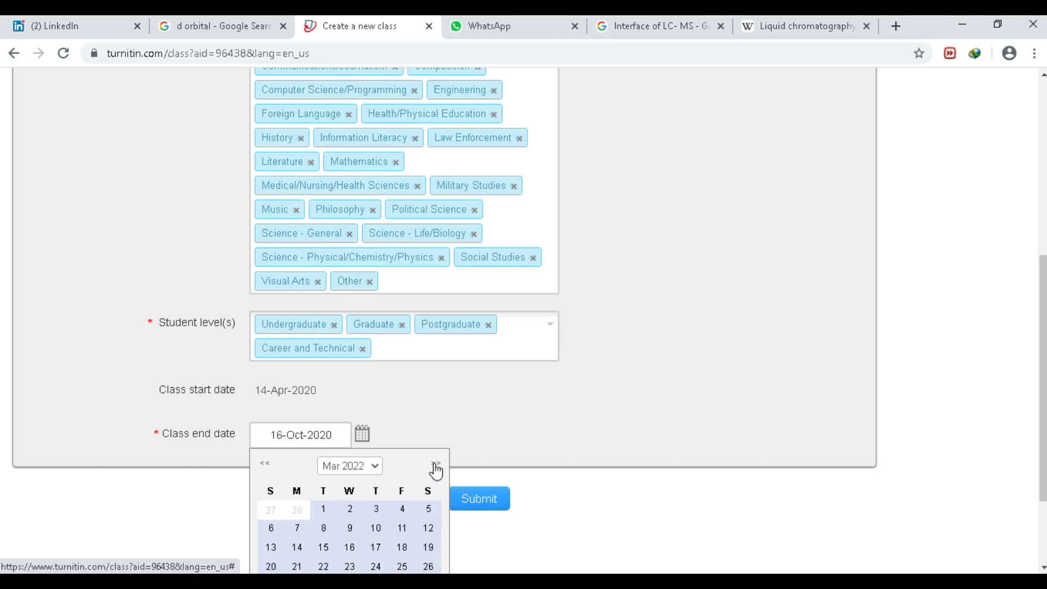
left_click(435, 465)
left_click(436, 465)
left_click(436, 464)
left_click(436, 465)
left_click(436, 464)
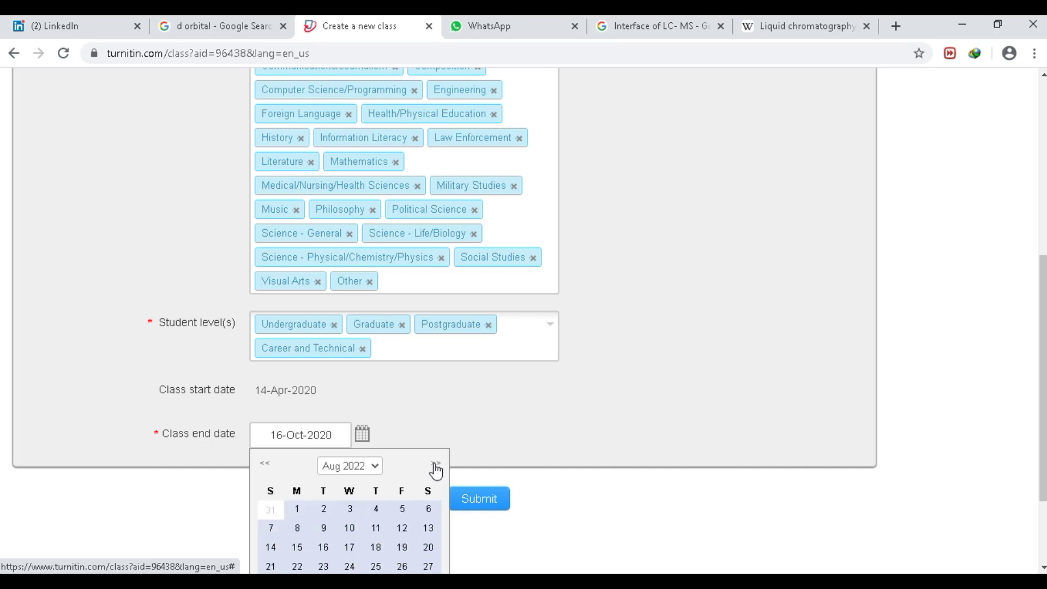
left_click(436, 465)
left_click(436, 465)
left_click(436, 465)
left_click(436, 464)
left_click(435, 465)
left_click(436, 465)
left_click(436, 465)
left_click(436, 465)
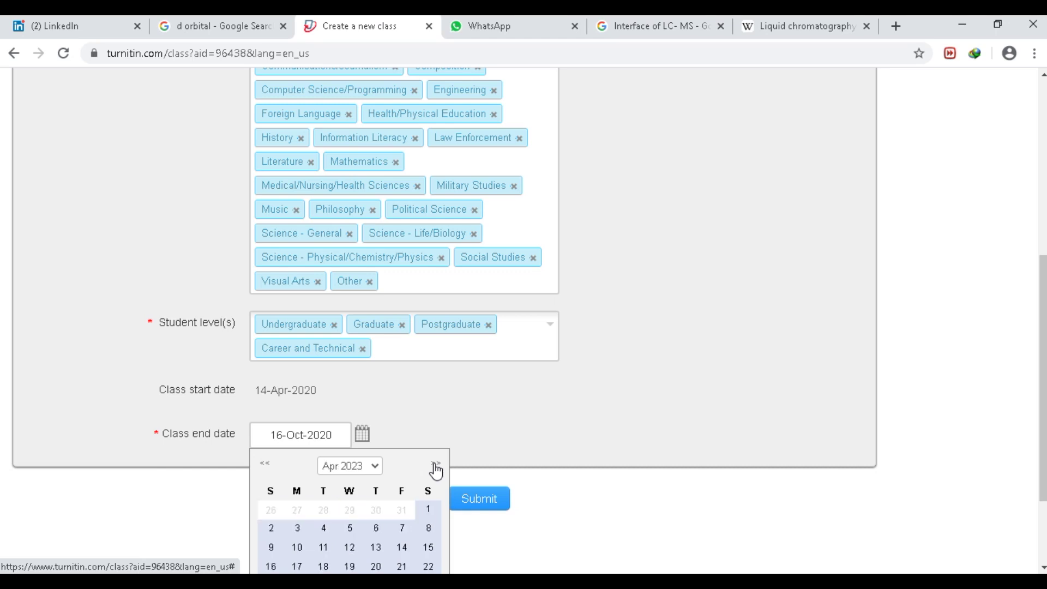
left_click(436, 464)
left_click(436, 465)
left_click(435, 465)
left_click(436, 464)
left_click(436, 465)
- Set the class end date to 05-Dec-2024 and submit the new HEC class
left_click(374, 467)
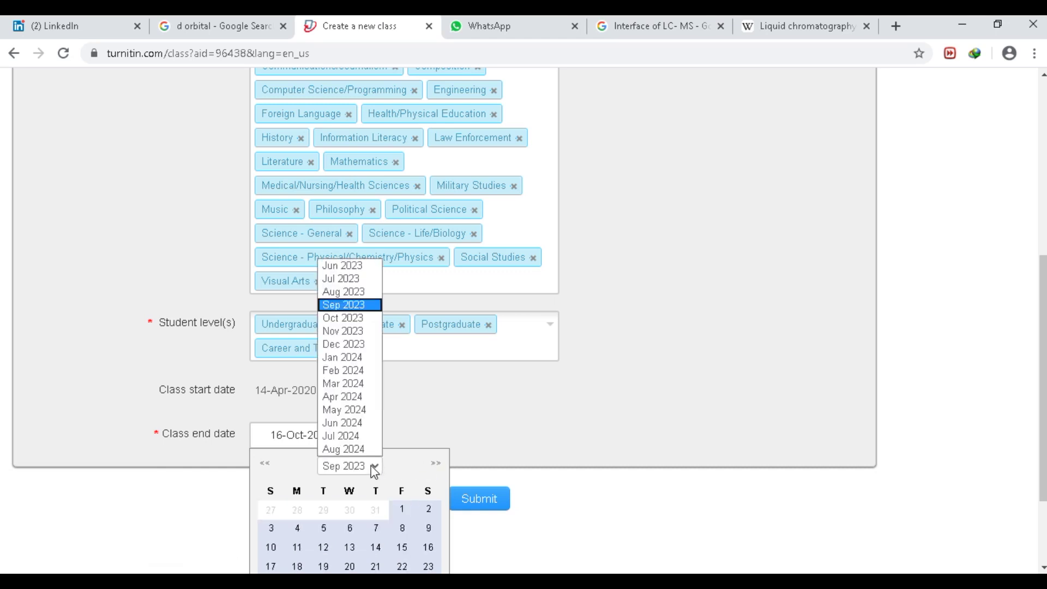
left_click(347, 452)
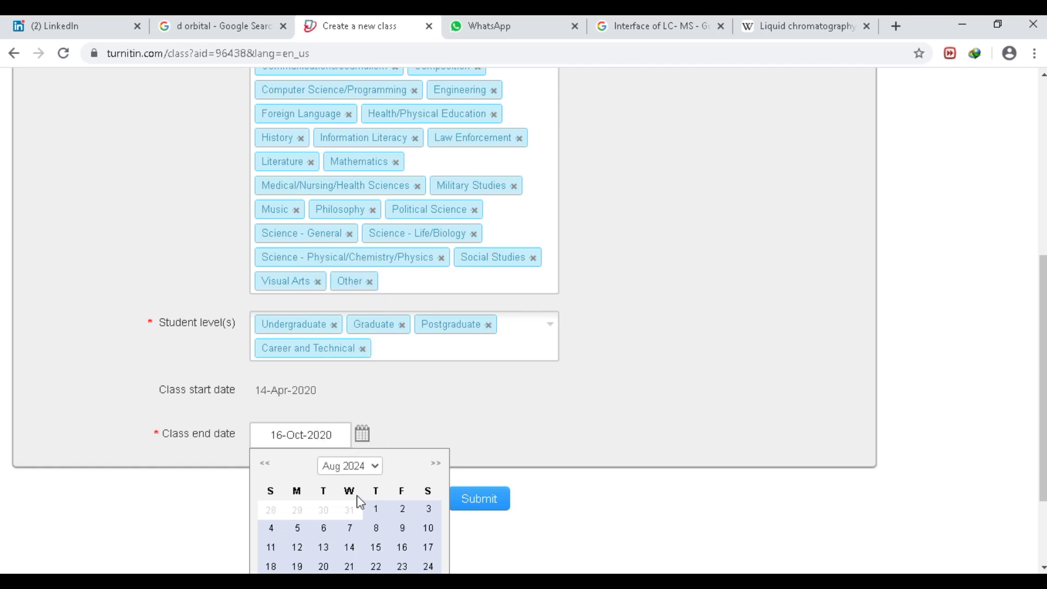
left_click(436, 465)
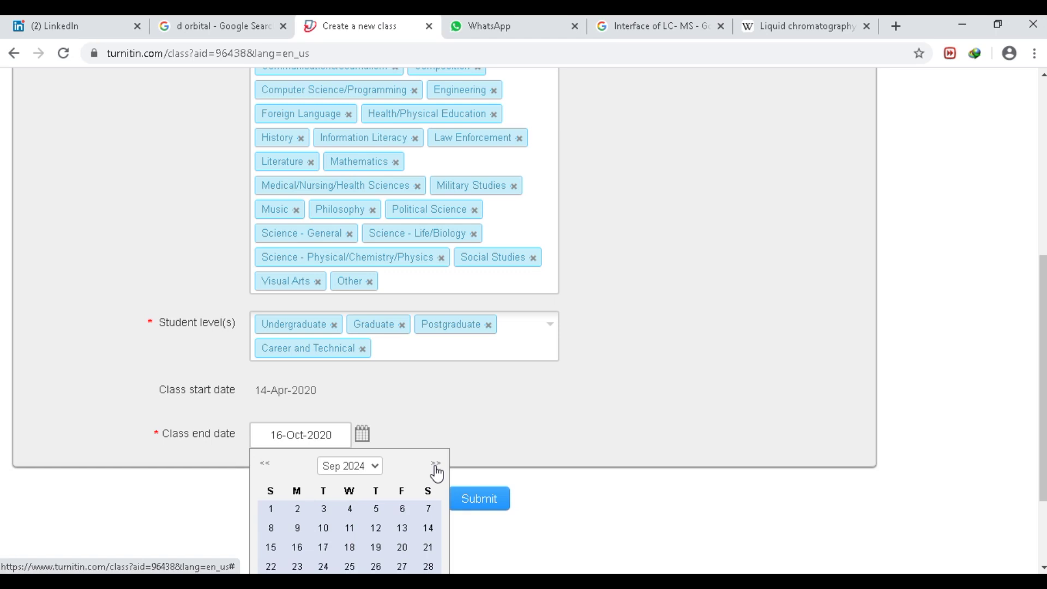
left_click(435, 464)
left_click(436, 464)
left_click(436, 464)
left_click(436, 464)
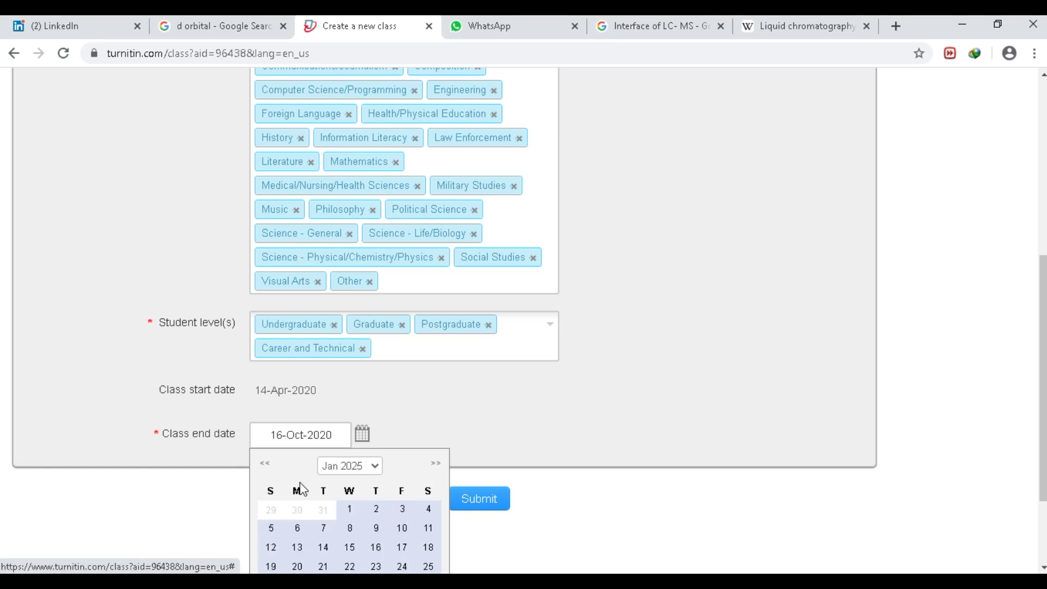
left_click(265, 463)
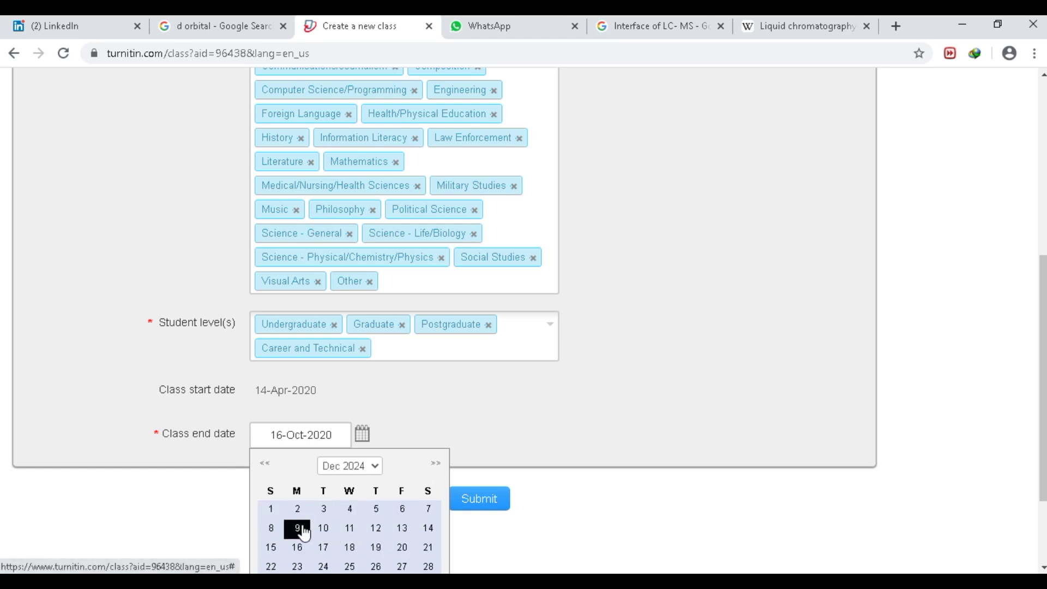
left_click(375, 508)
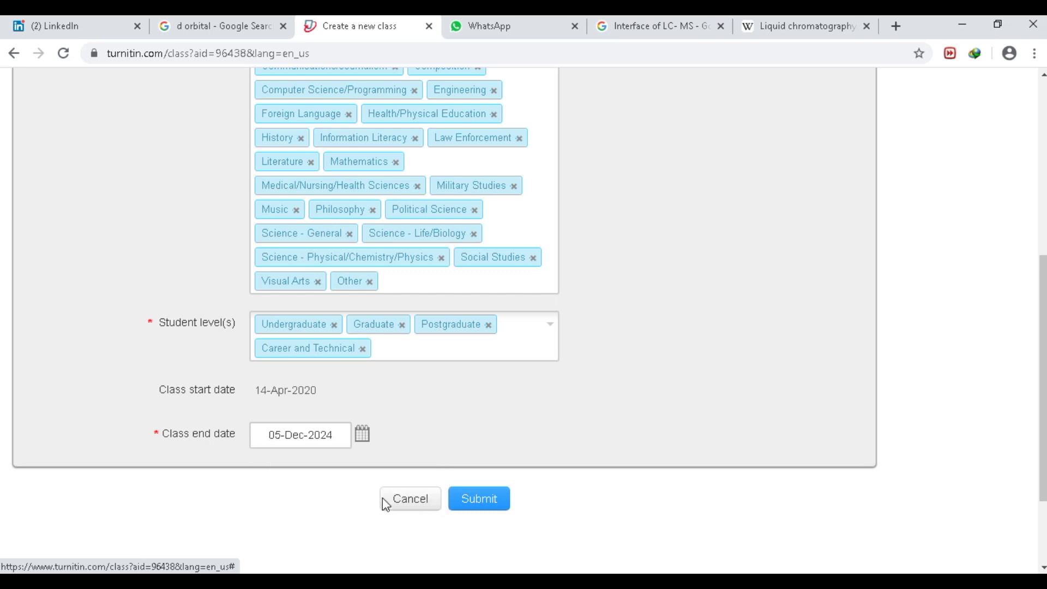
left_click(472, 505)
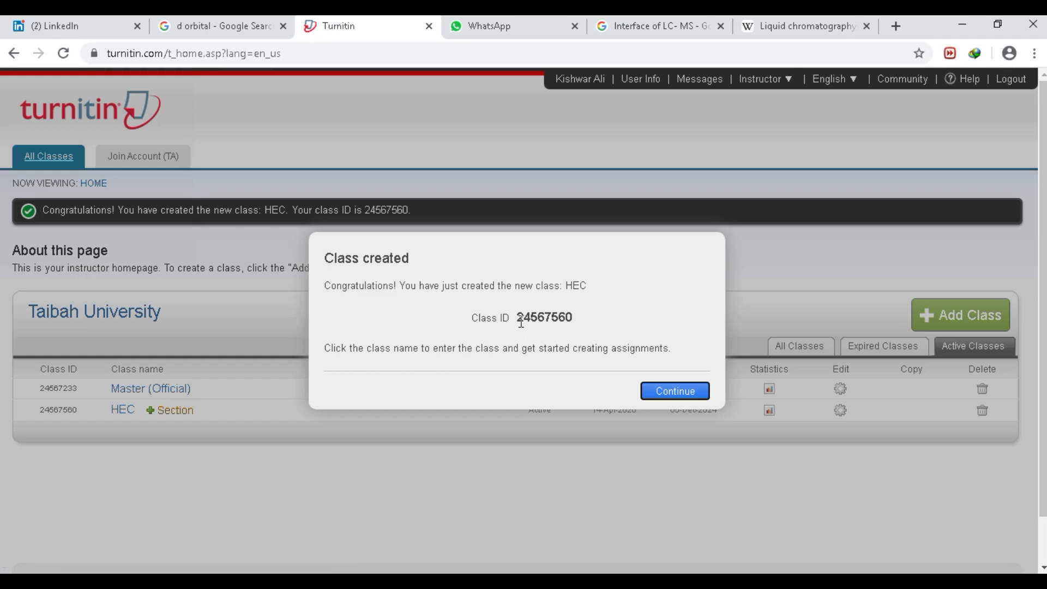
- Select and review the new HEC class ID in the creation confirmation
left_click_drag(516, 317, 569, 317)
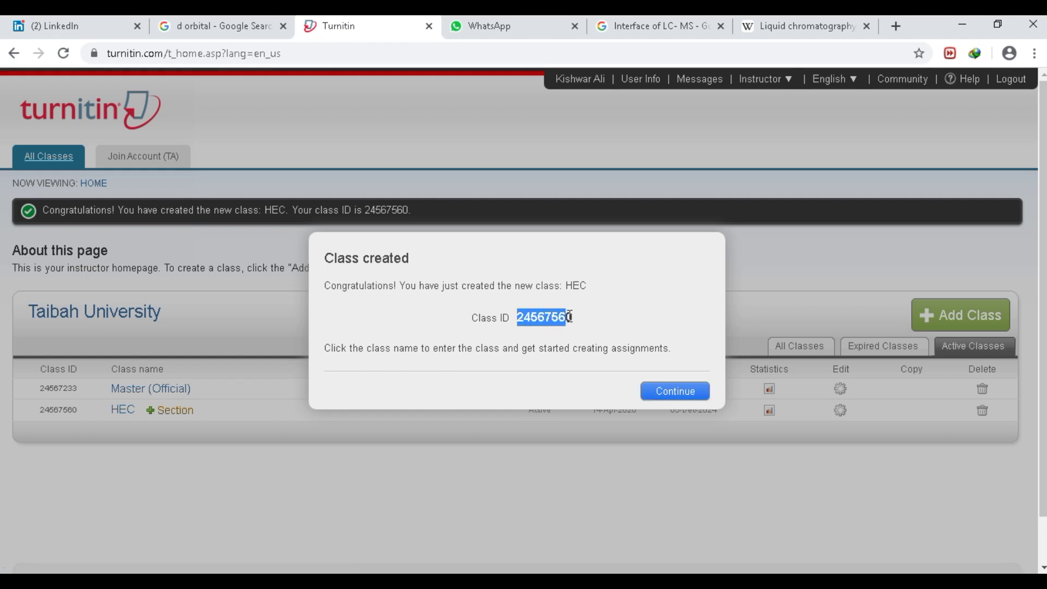
left_click(609, 347)
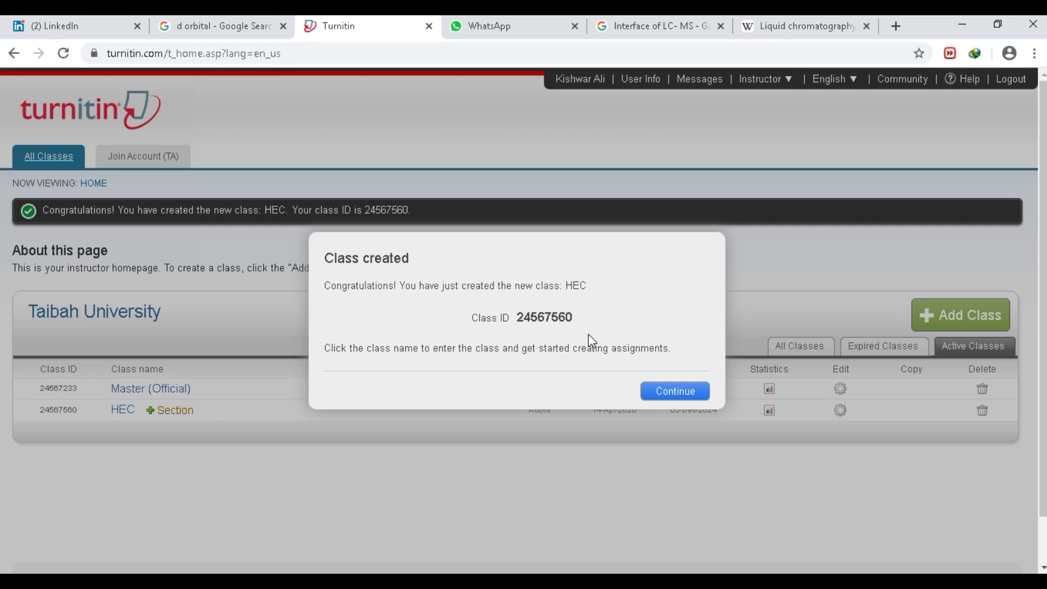
- Dismiss the confirmation and begin adding a section to the HEC class
left_click(661, 398)
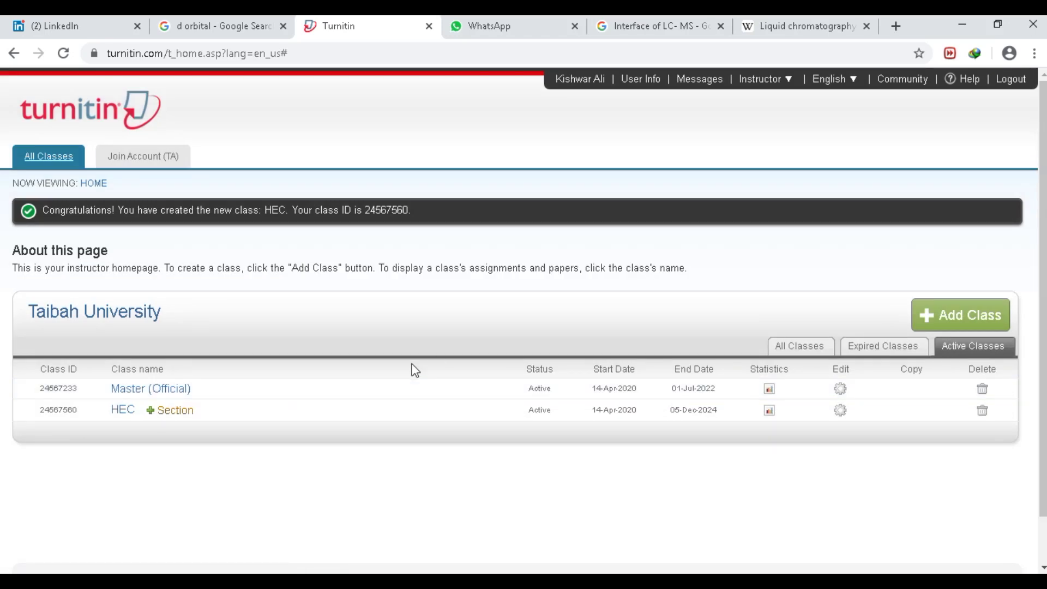
left_click(176, 412)
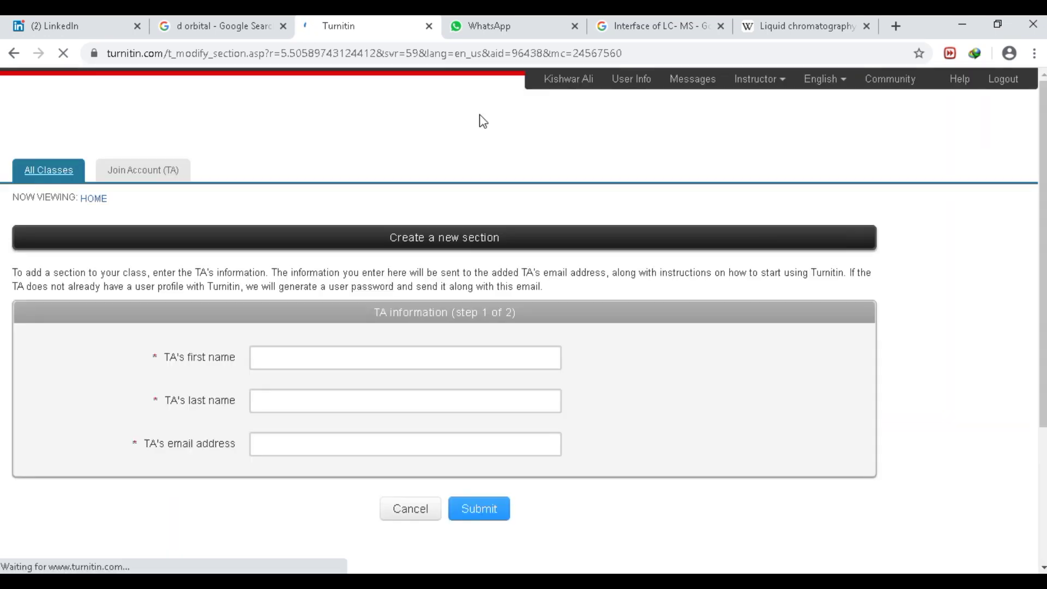
- Enter the TA's first name, last name and e-mail (via autofill) and submit
left_click(295, 358)
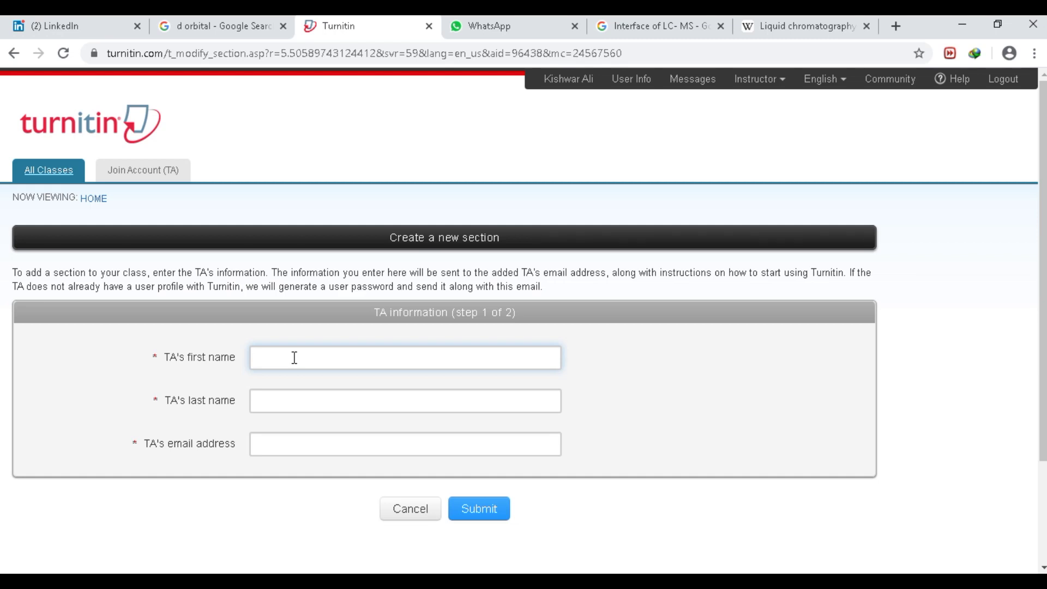
key("Tab")
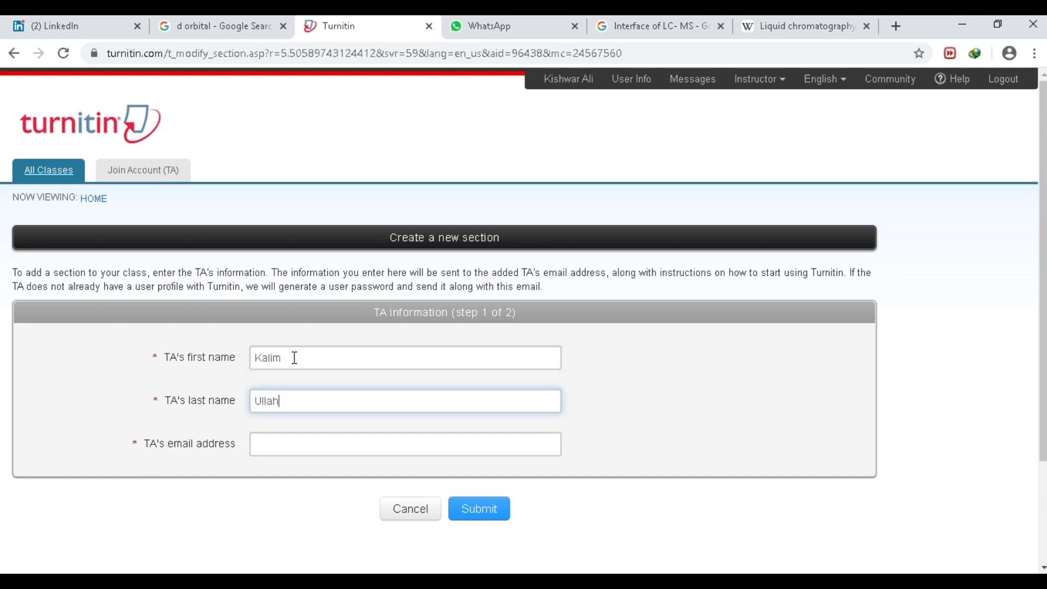
key("Tab")
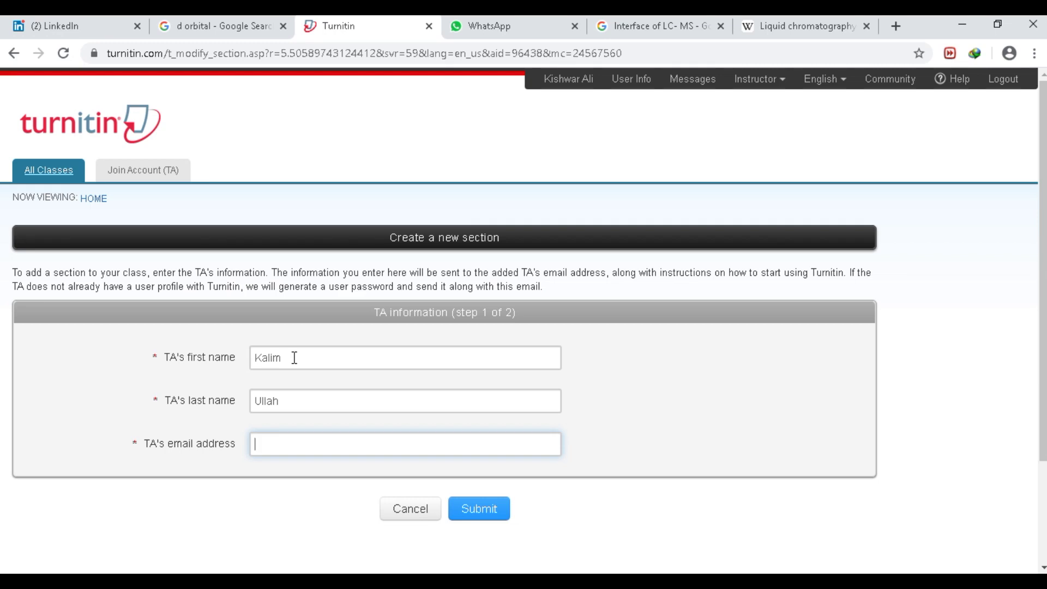
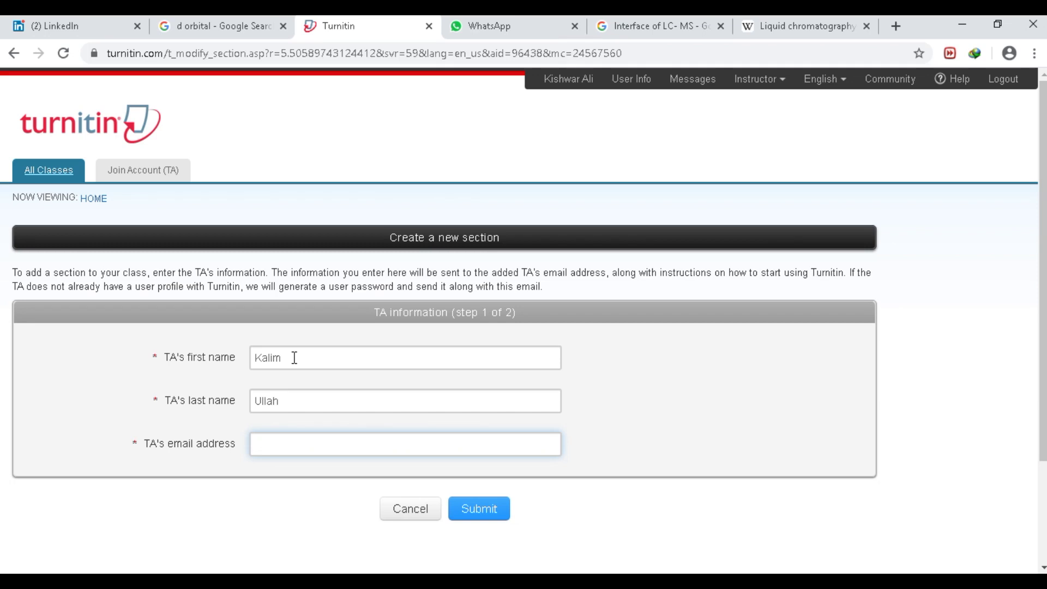
left_click(493, 470)
left_click(480, 523)
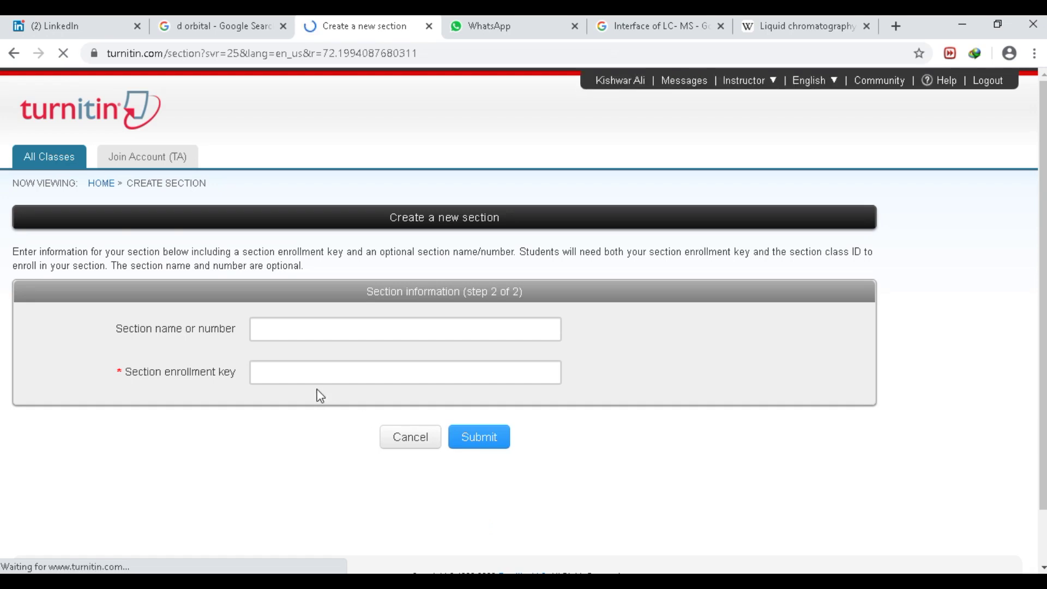
- Rename the section to Islamabad, enter a section enrollment key, and submit it
left_click(319, 338)
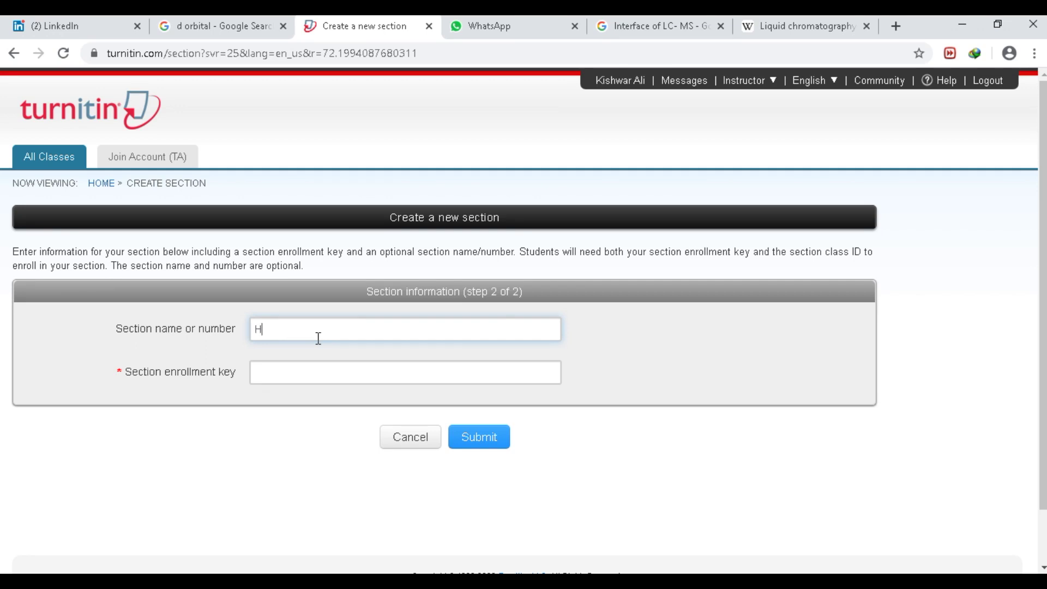
key("BackSpace")
key("BackSpace")
key("BackSpace")
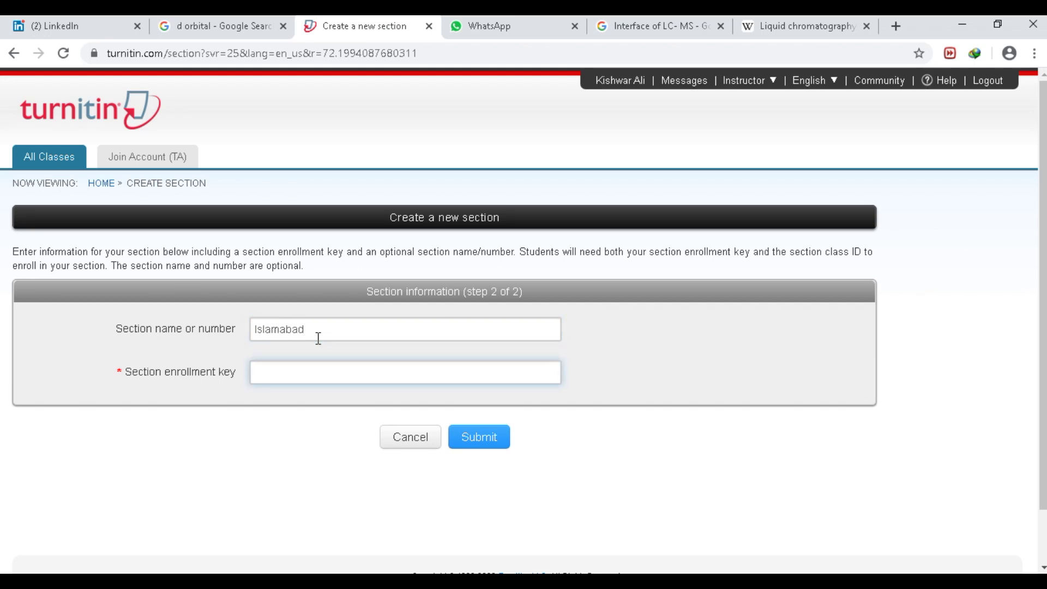
left_click(481, 439)
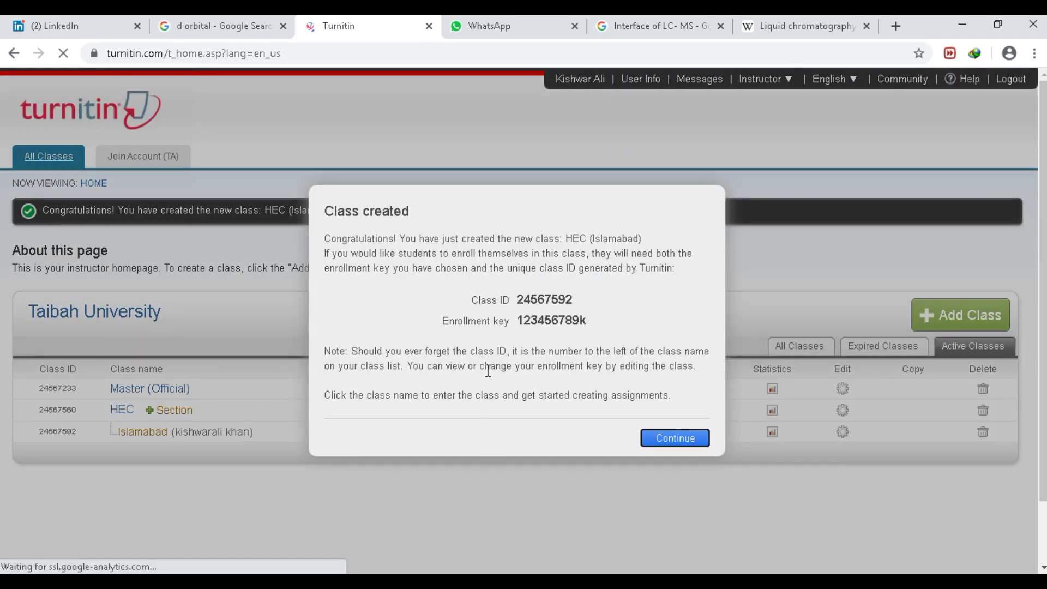
- Review the Islamabad section's class ID and enrollment key, then open its class page
left_click_drag(522, 300, 573, 300)
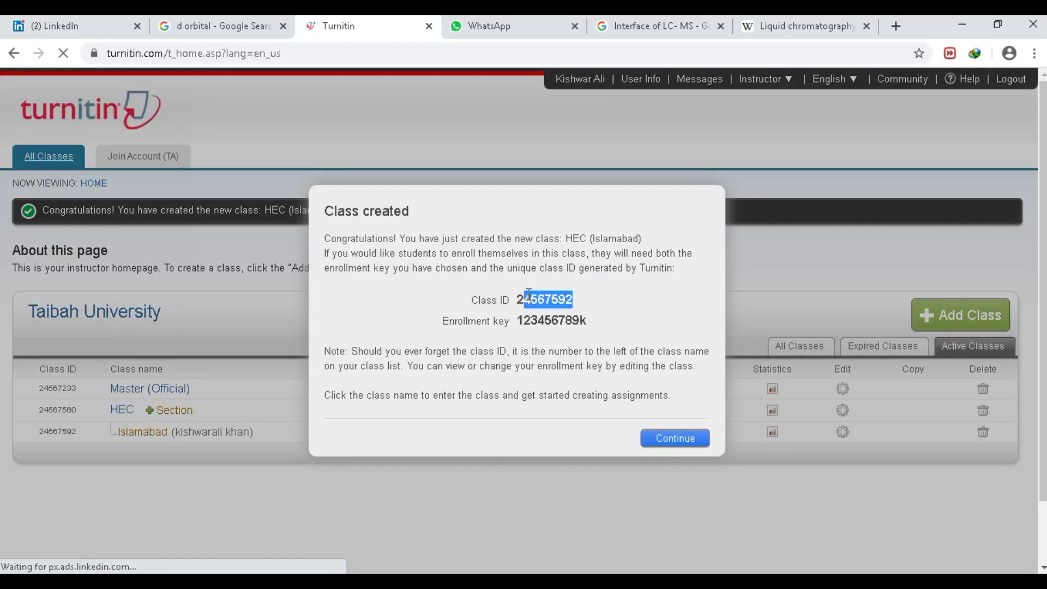
left_click(487, 306)
left_click_drag(445, 318, 546, 321)
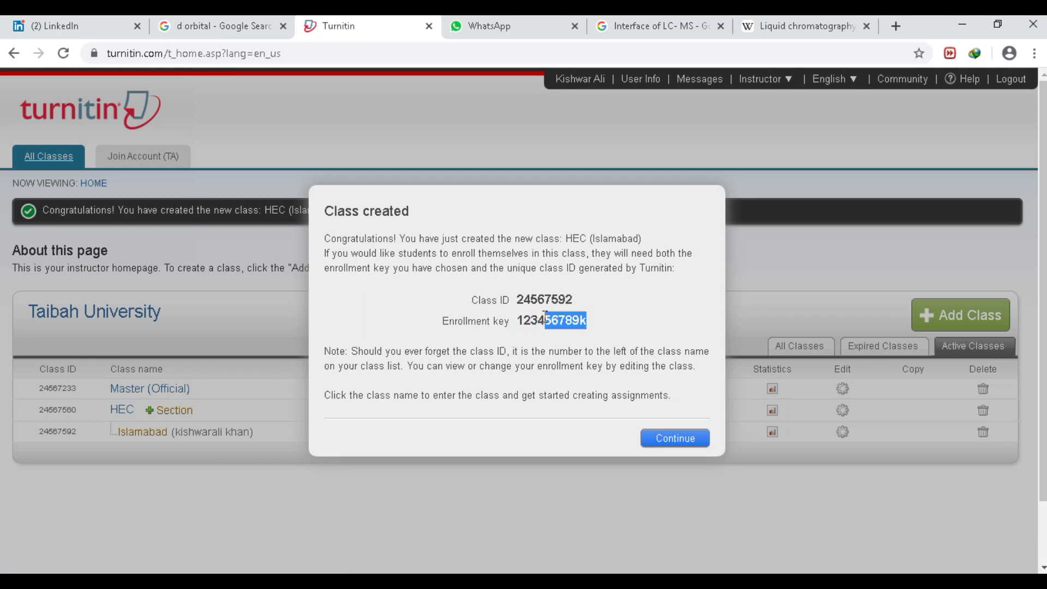
left_click(666, 444)
left_click(666, 440)
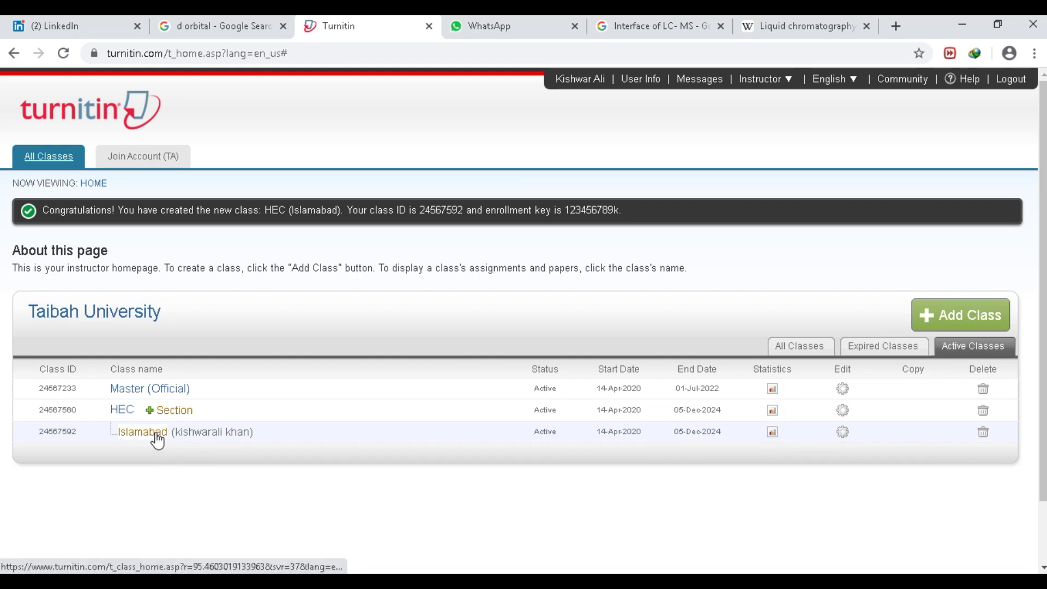
left_click(156, 435)
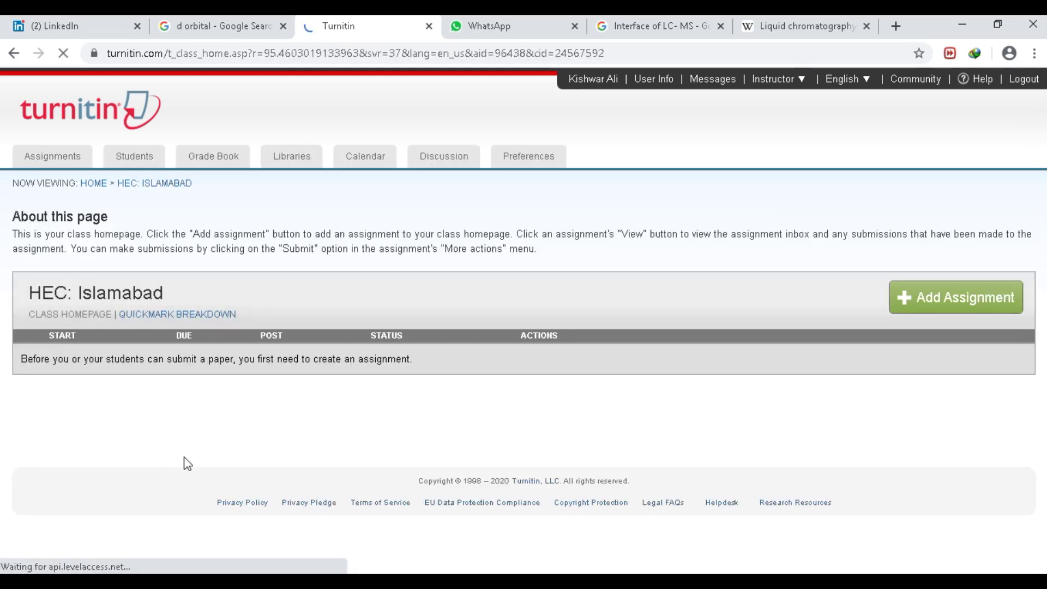
- Start a new assignment titled Norepository
left_click(924, 296)
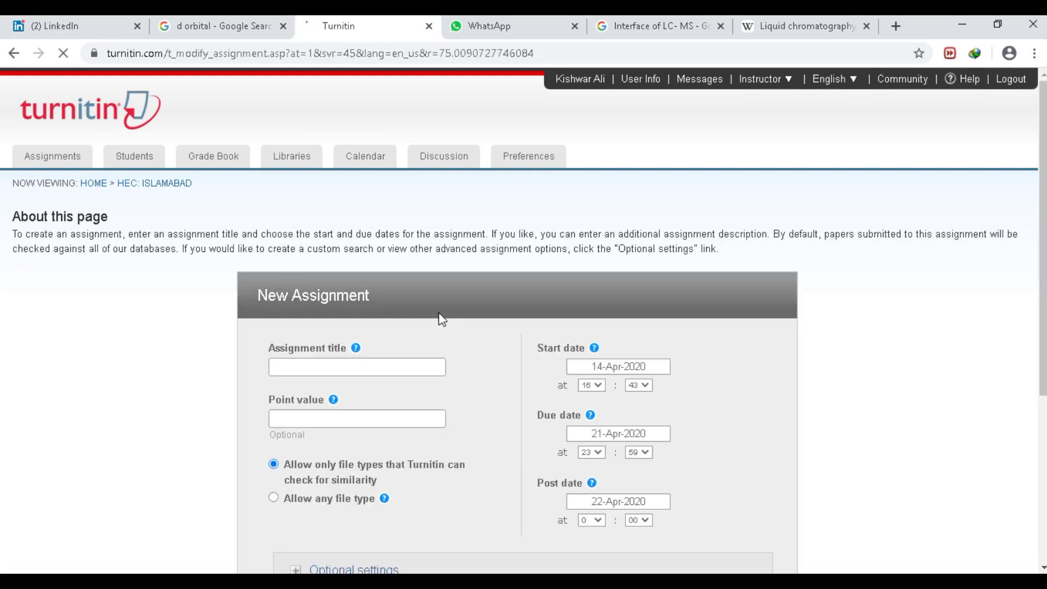
left_click(353, 365)
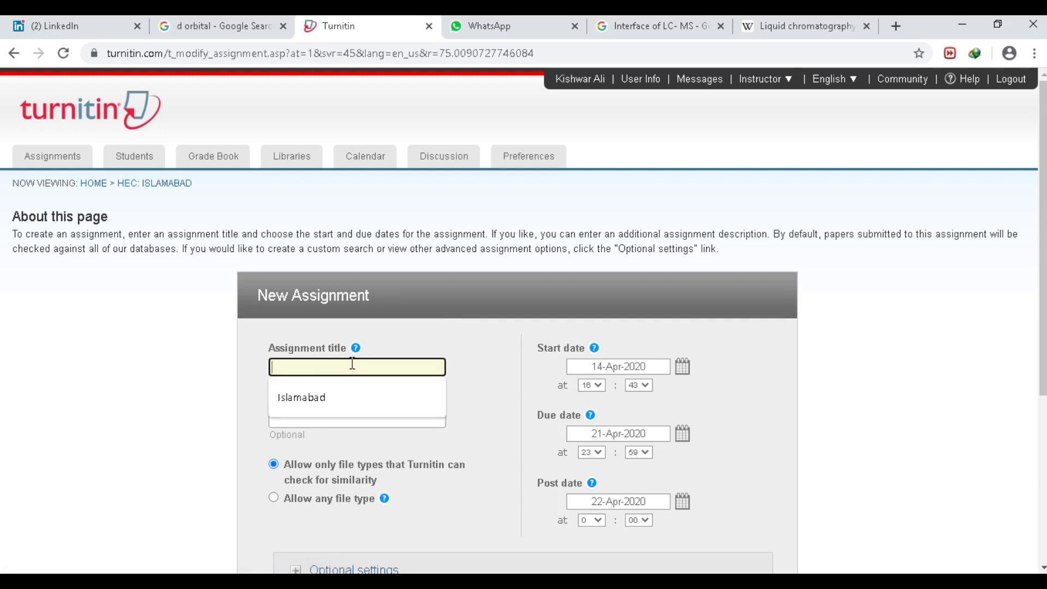
type("Noreposi")
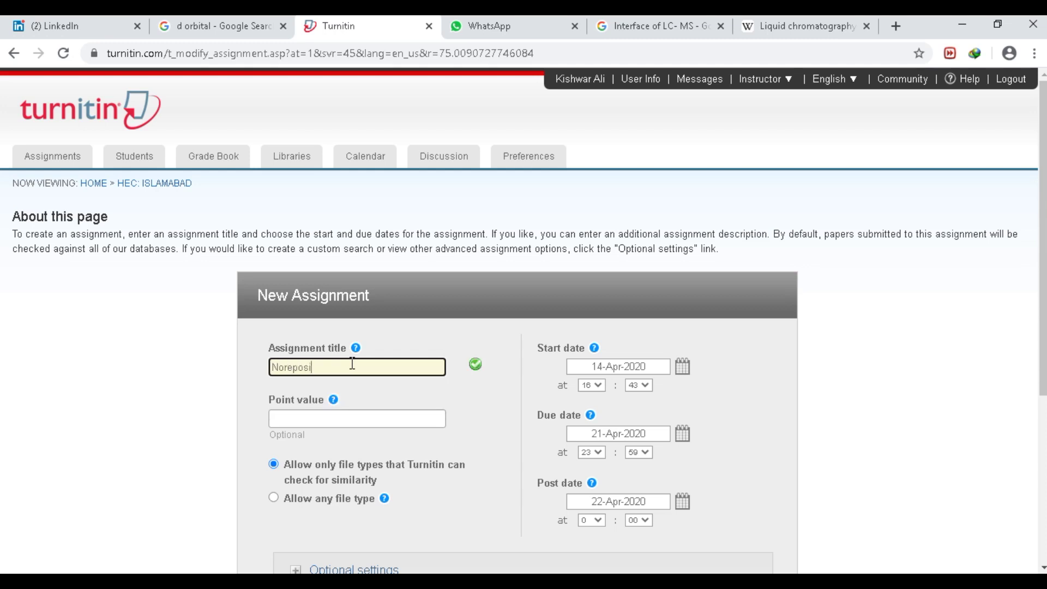
type("tory")
right_click(320, 373)
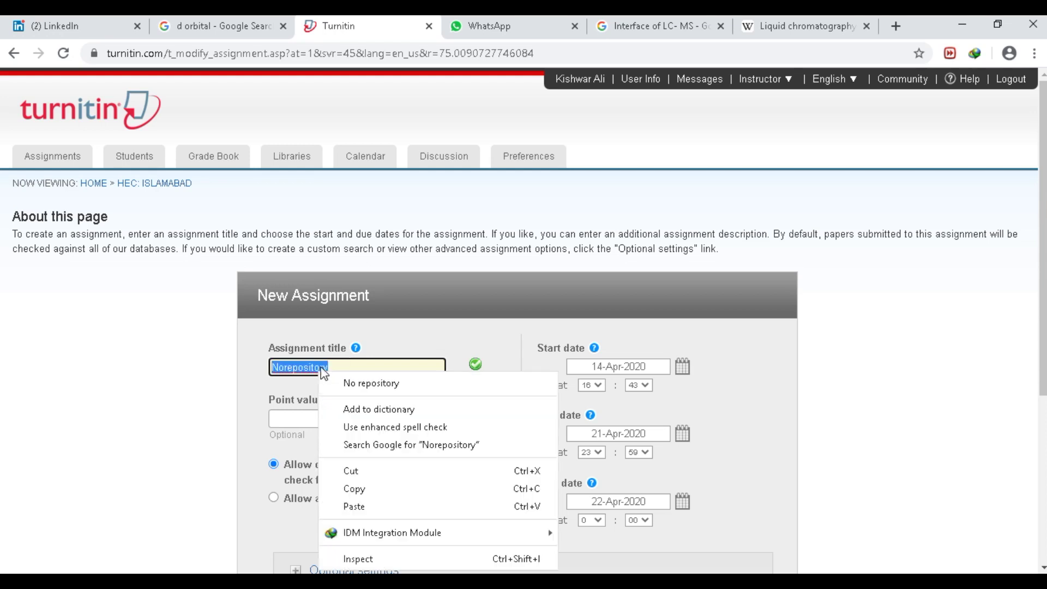
left_click(334, 366)
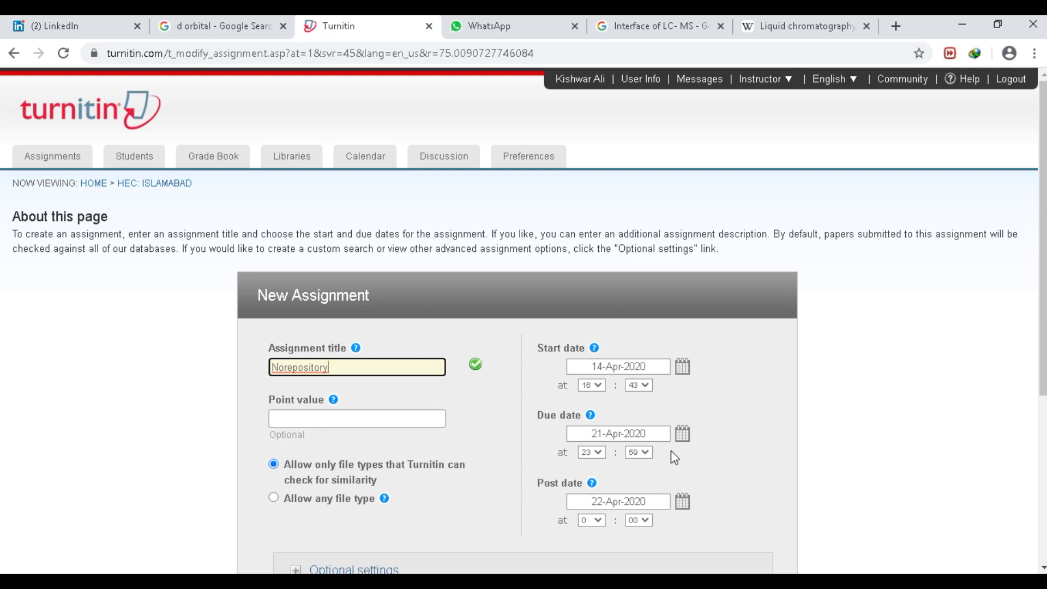
- Check the post date calendar, leaving start, due and post dates at their defaults
left_click(683, 503)
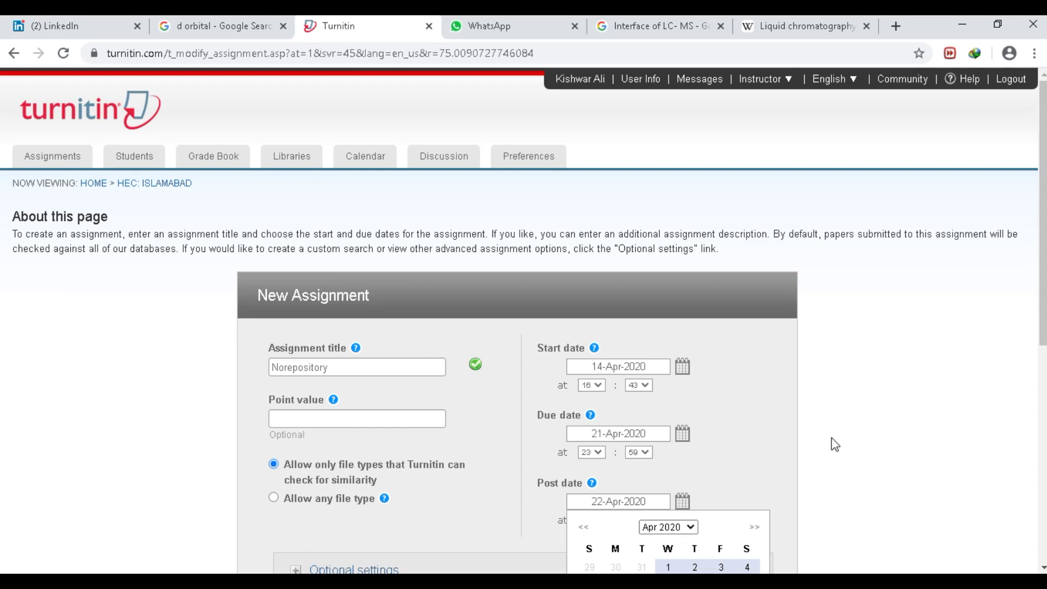
left_click(754, 434)
scroll(1018, 306, "down", 1)
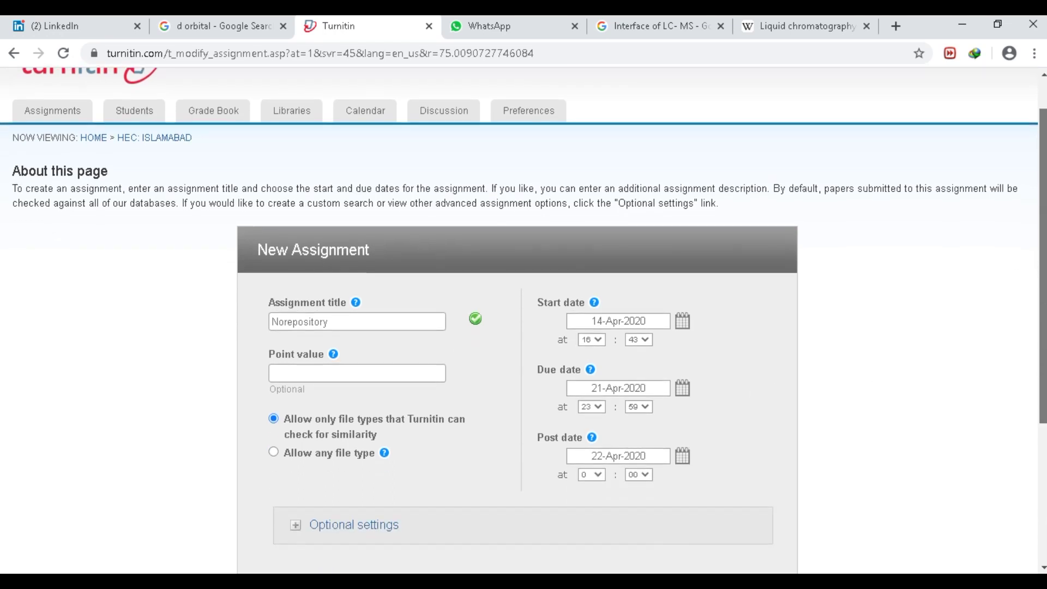
left_click(688, 423)
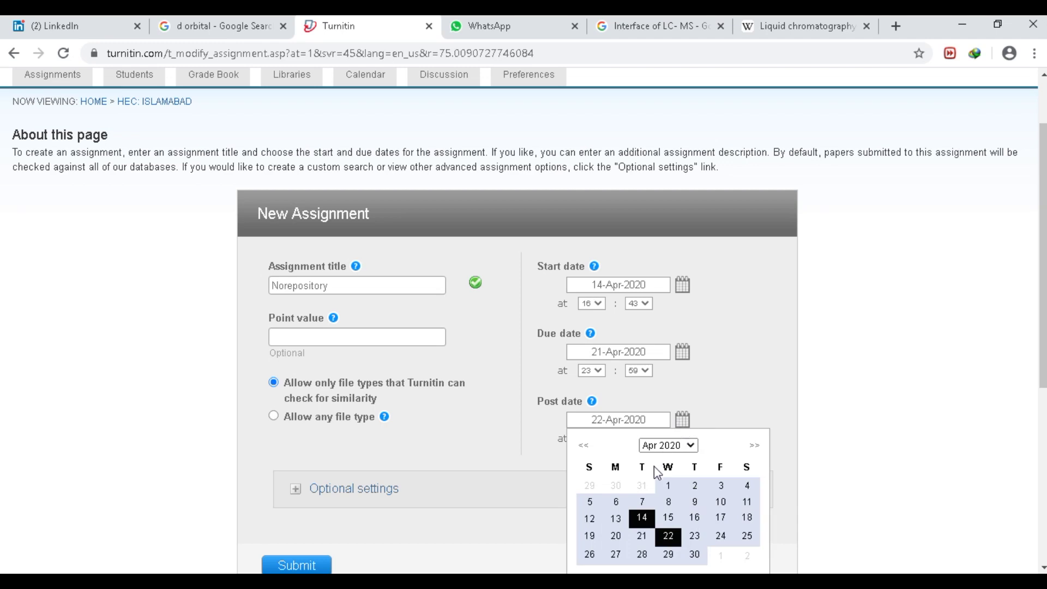
left_click(691, 446)
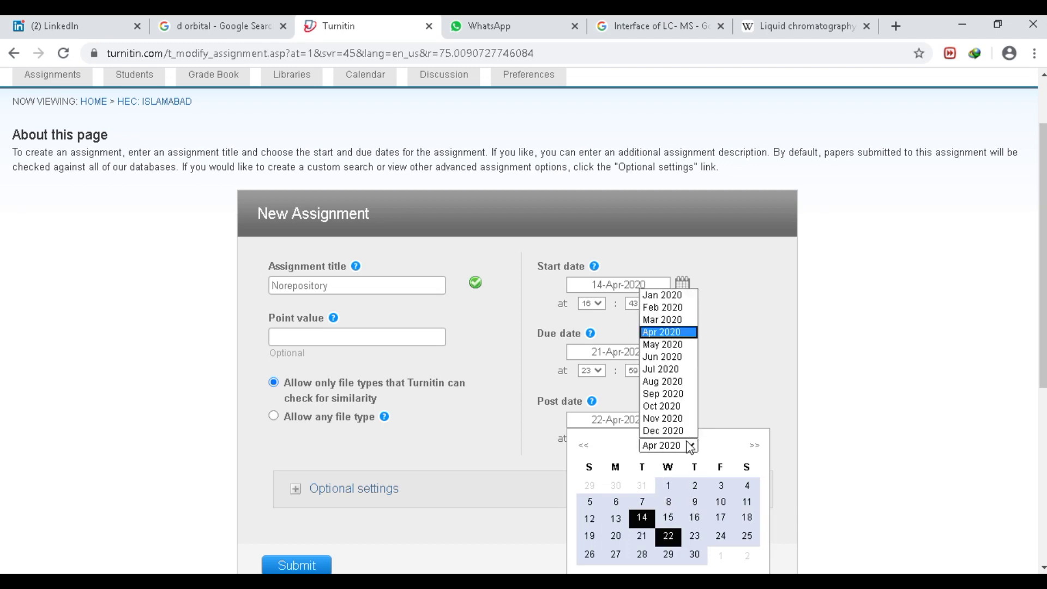
left_click(688, 432)
left_click(711, 377)
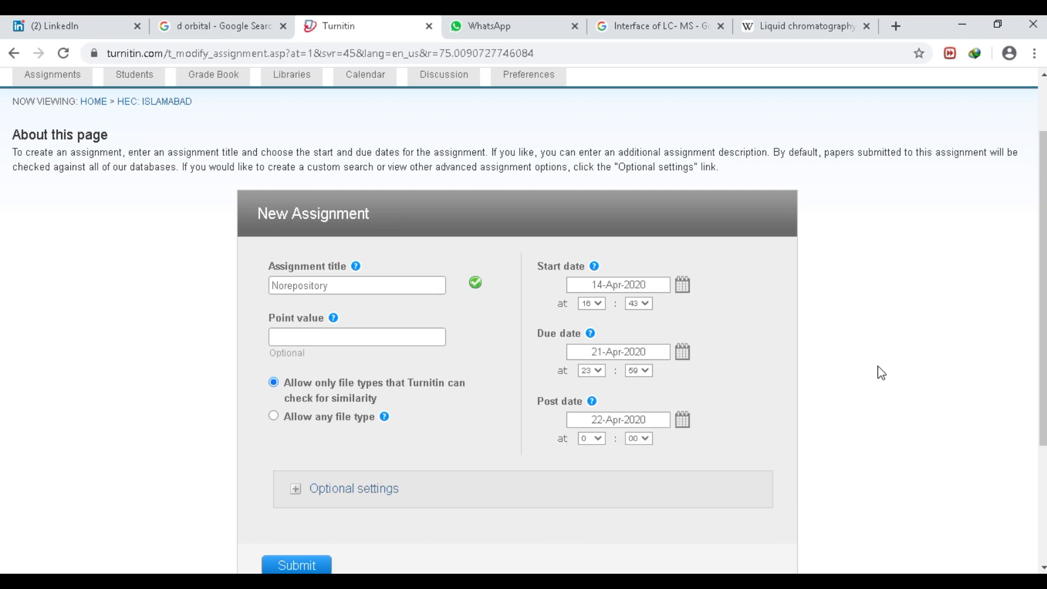
scroll(1020, 342, "down", 1)
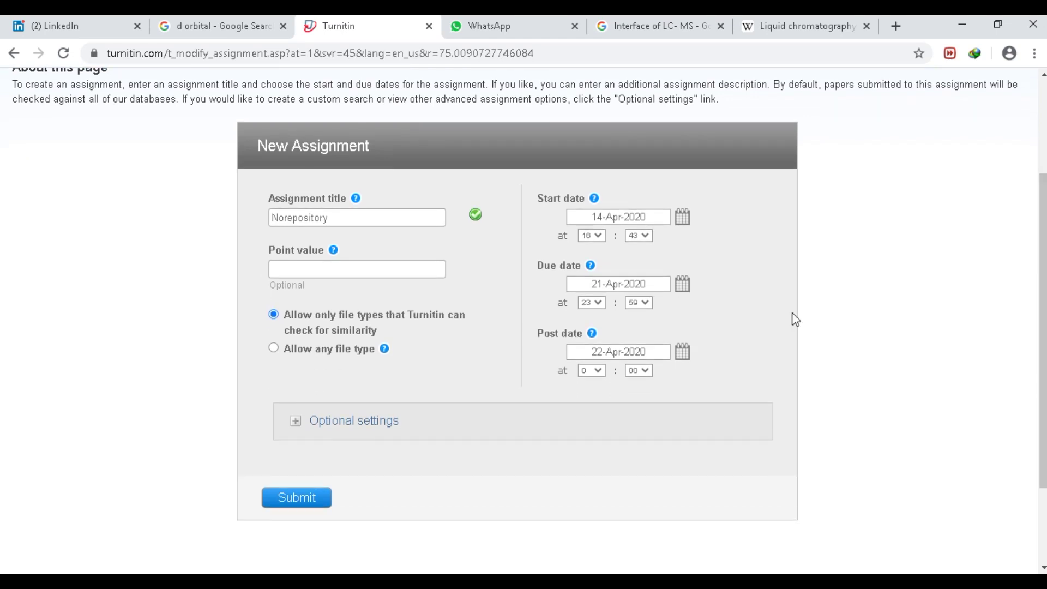
- Expand the optional settings and keep late submissions allowed
left_click(343, 425)
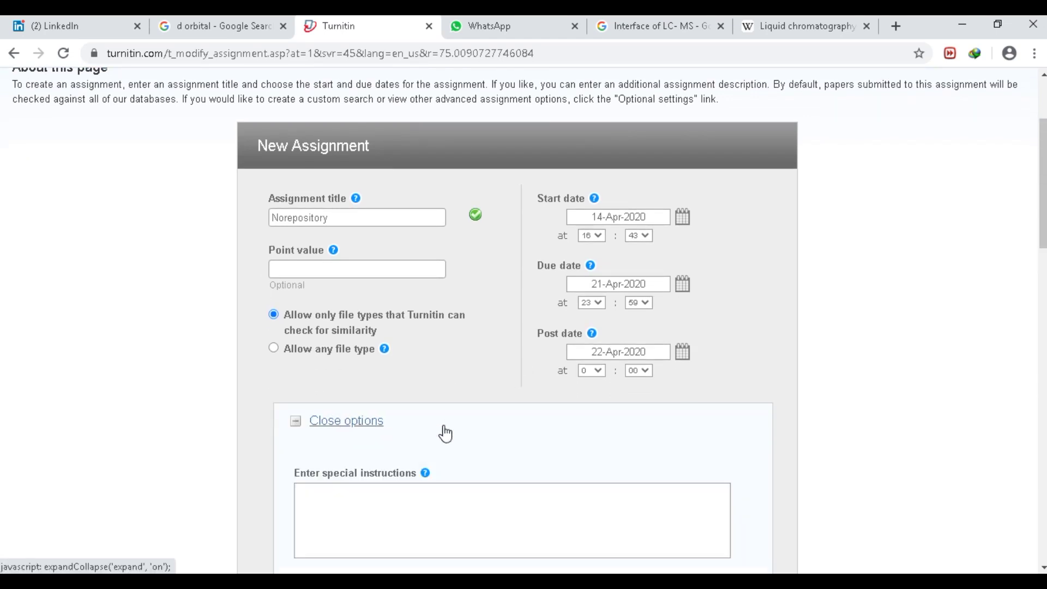
left_click_drag(1042, 188, 1043, 265)
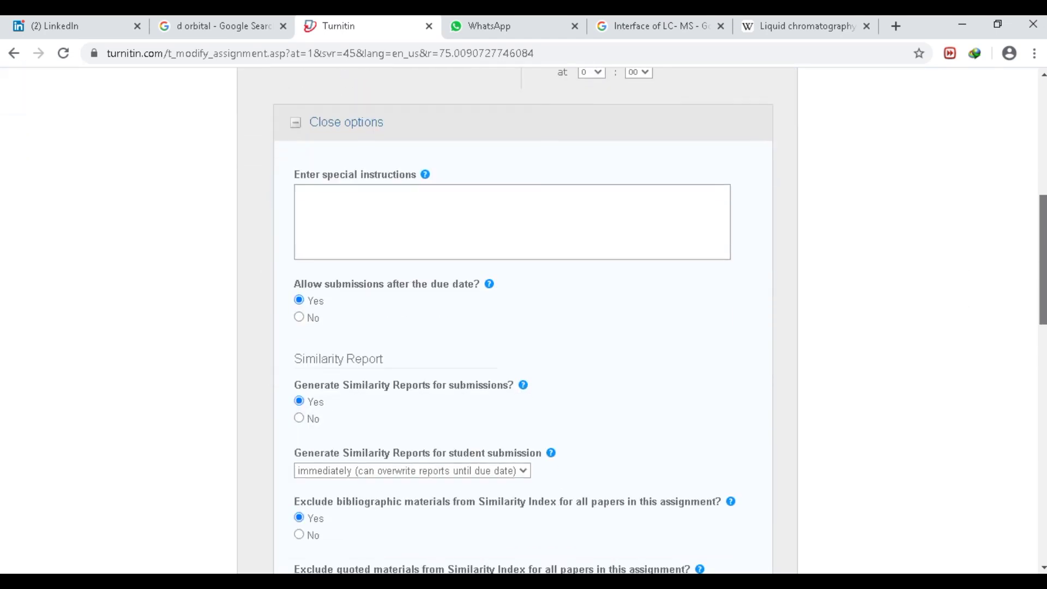
left_click(552, 222)
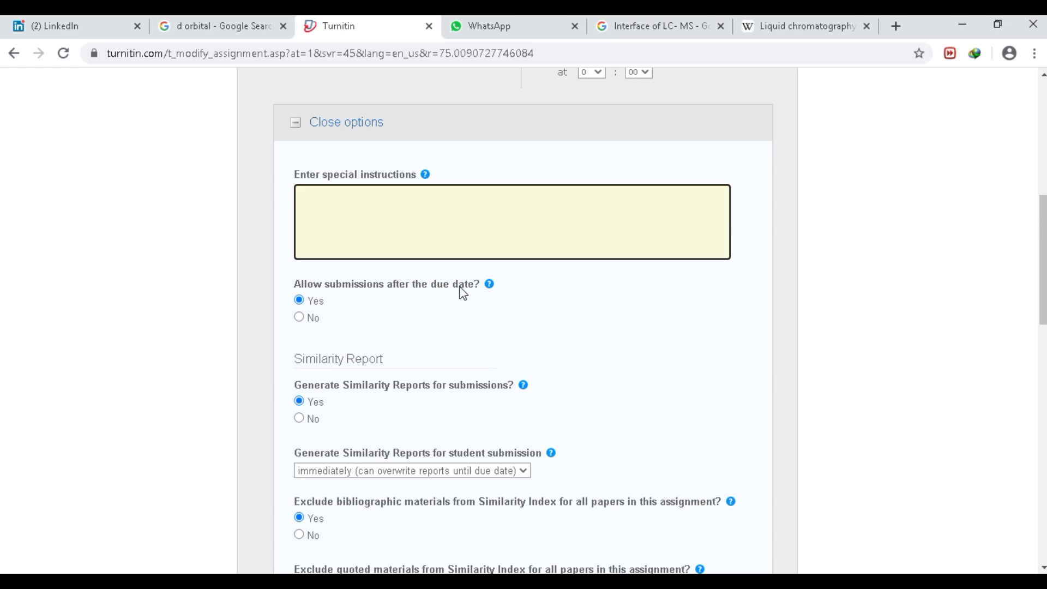
left_click(299, 303)
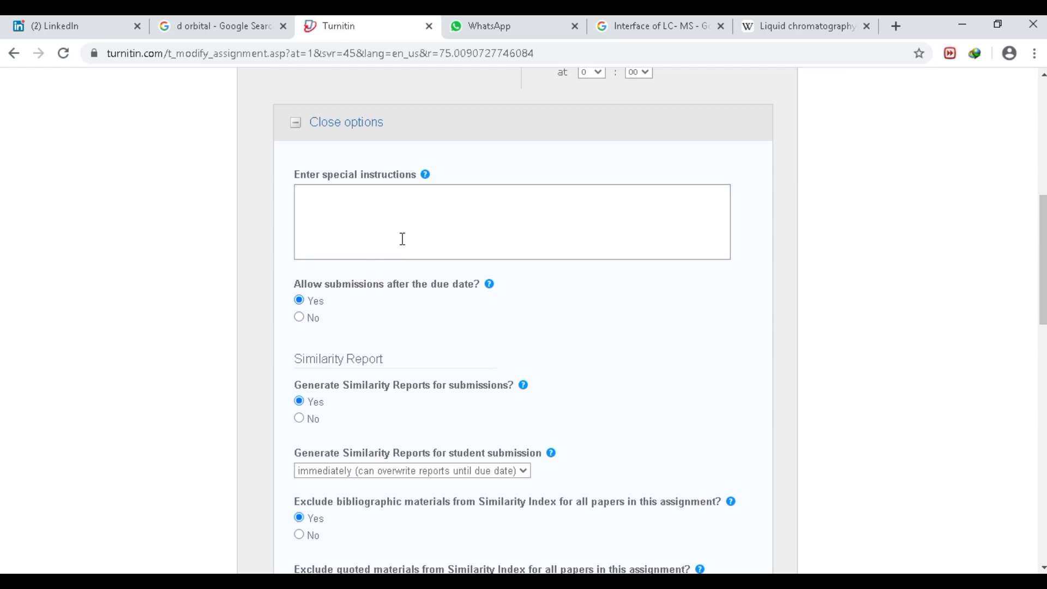
scroll(371, 381, "down", 2)
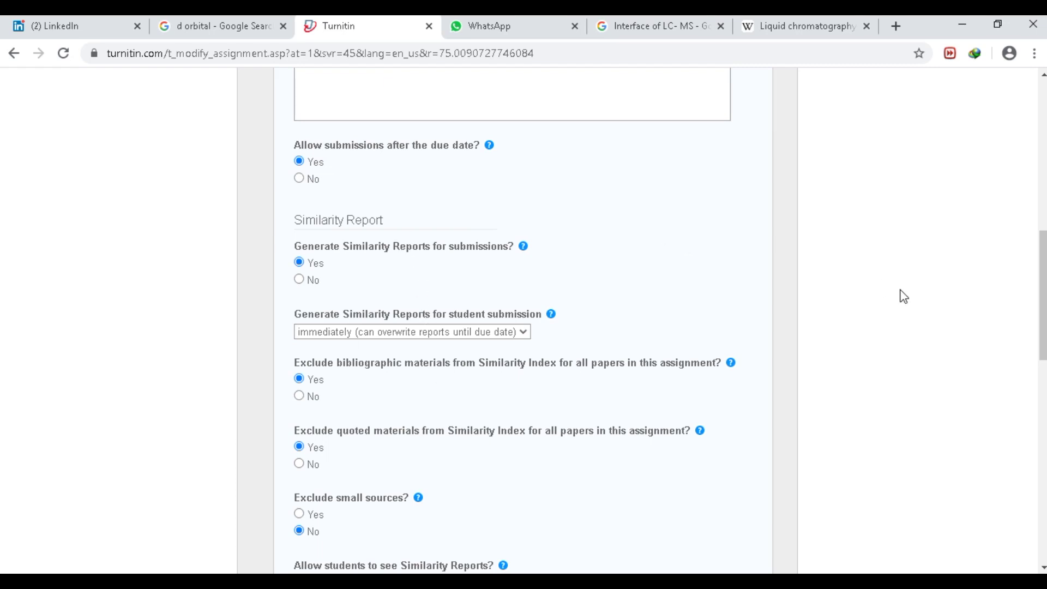
left_click_drag(1043, 297, 1043, 221)
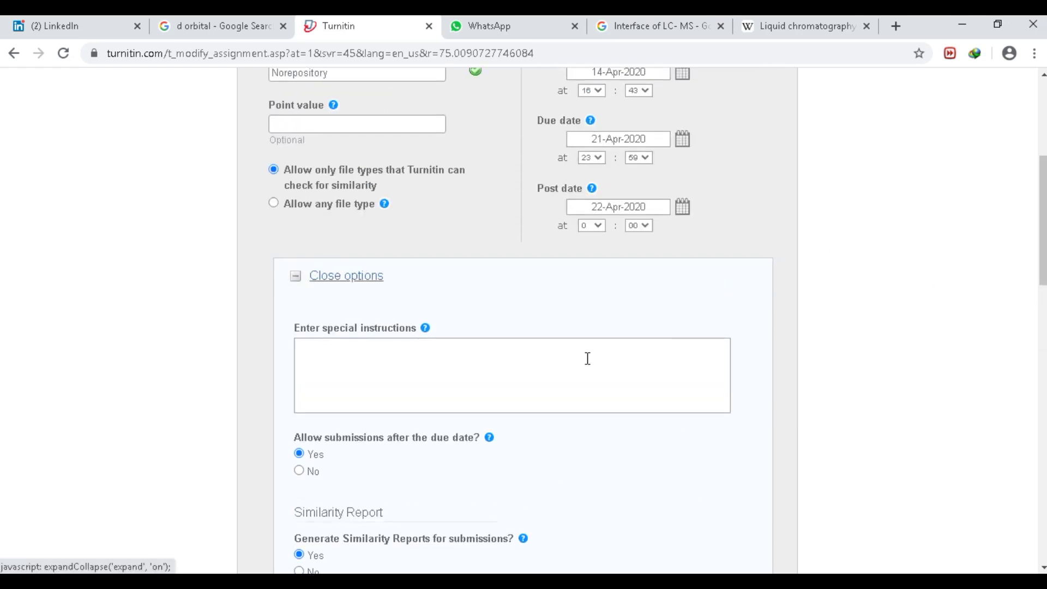
- Type test special instructions, then delete them so the field stays blank
left_click(536, 375)
type("kalsdjflkajs;dlfkajlskdfalkjsdfl")
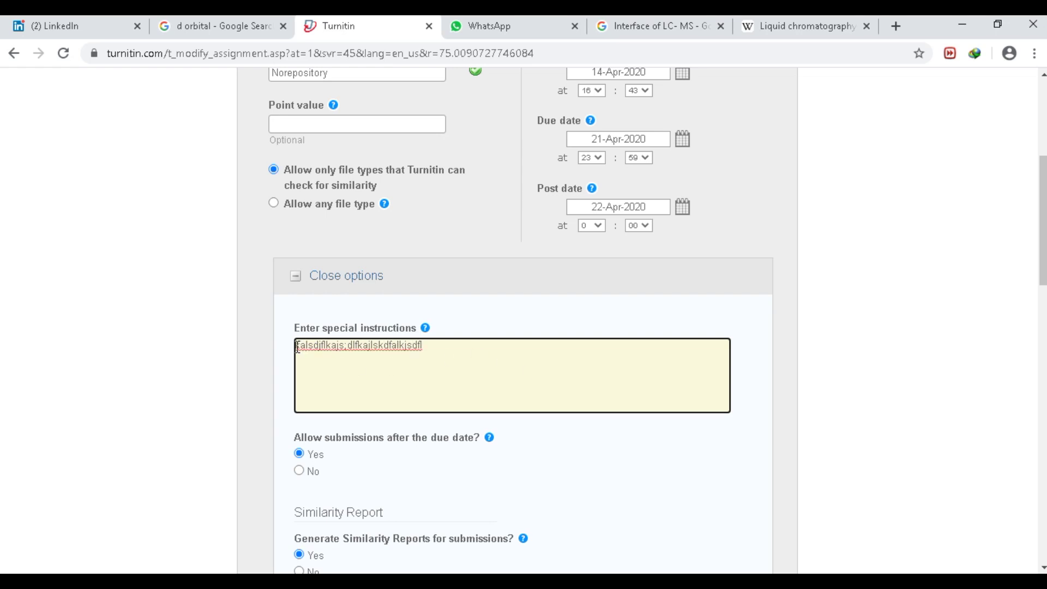
left_click_drag(420, 345, 233, 375)
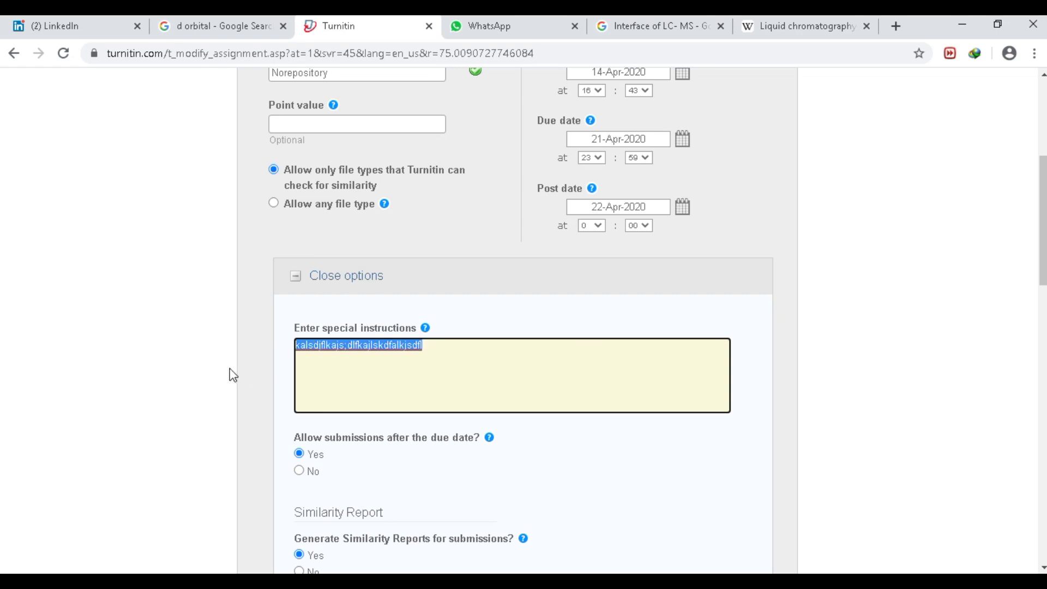
key("BackSpace")
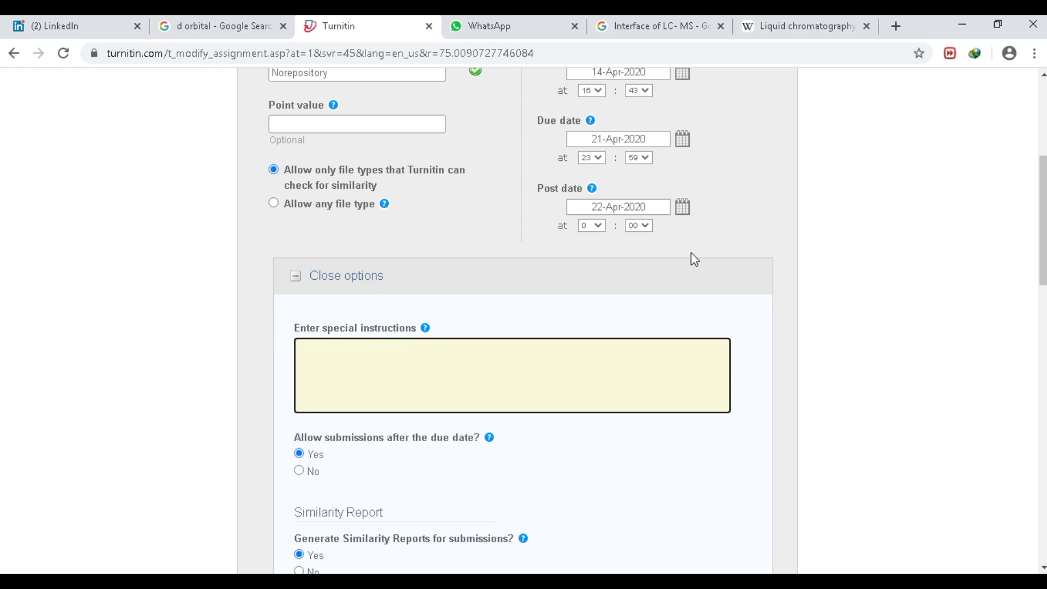
- Set 'Submit papers to' to no repository and submit the Norepository assignment
left_click_drag(1042, 248, 1043, 409)
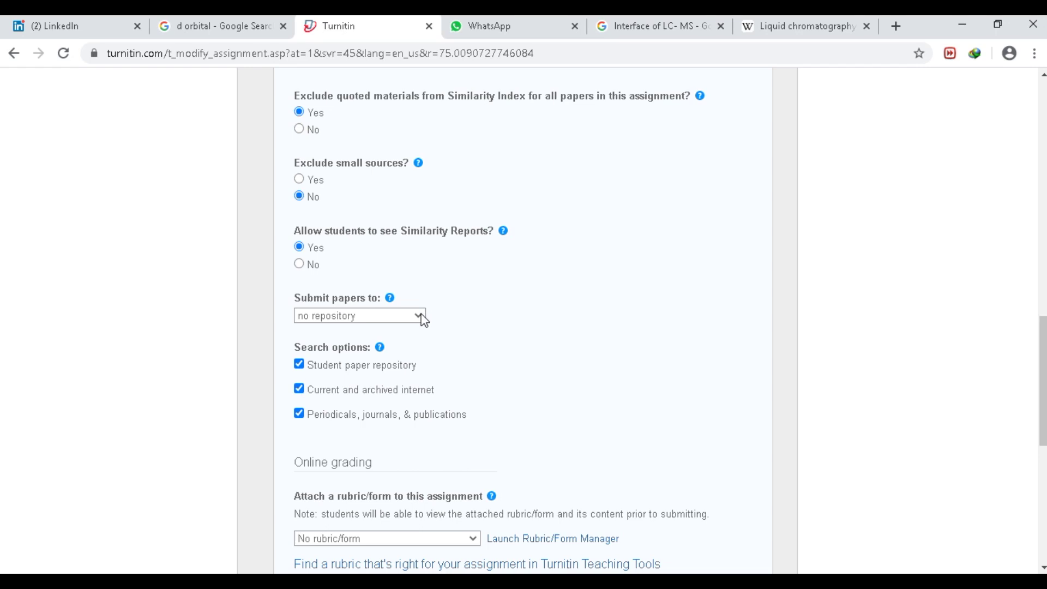
left_click(305, 319)
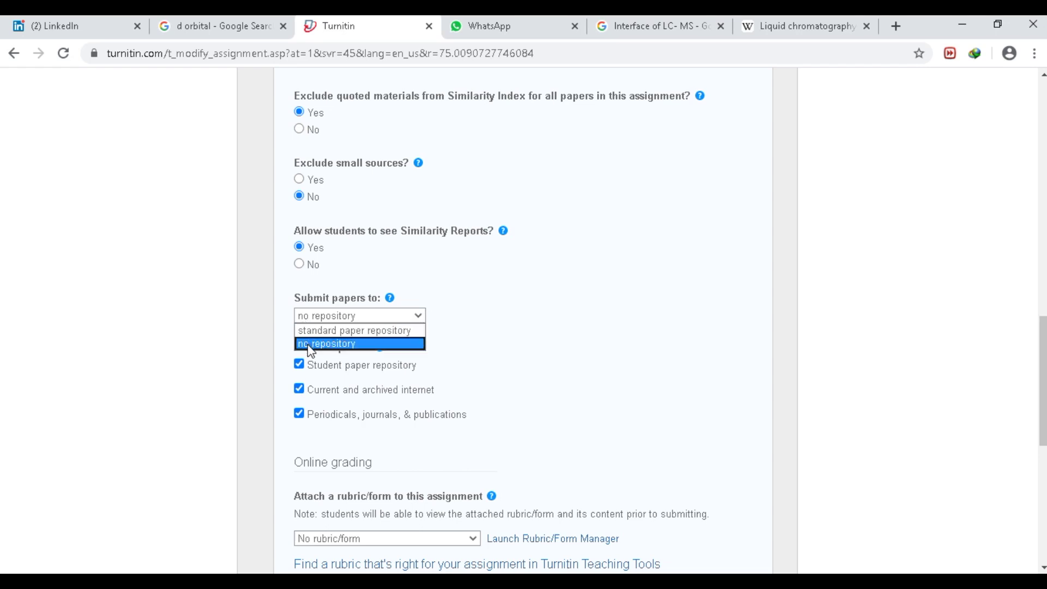
left_click(308, 345)
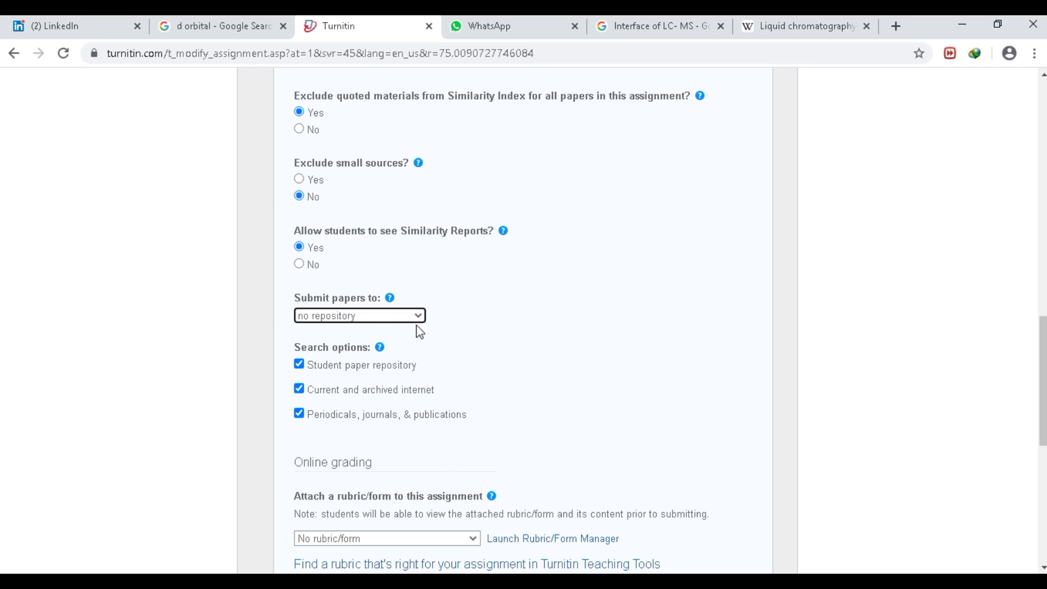
scroll(420, 331, "down", 8)
left_click(305, 406)
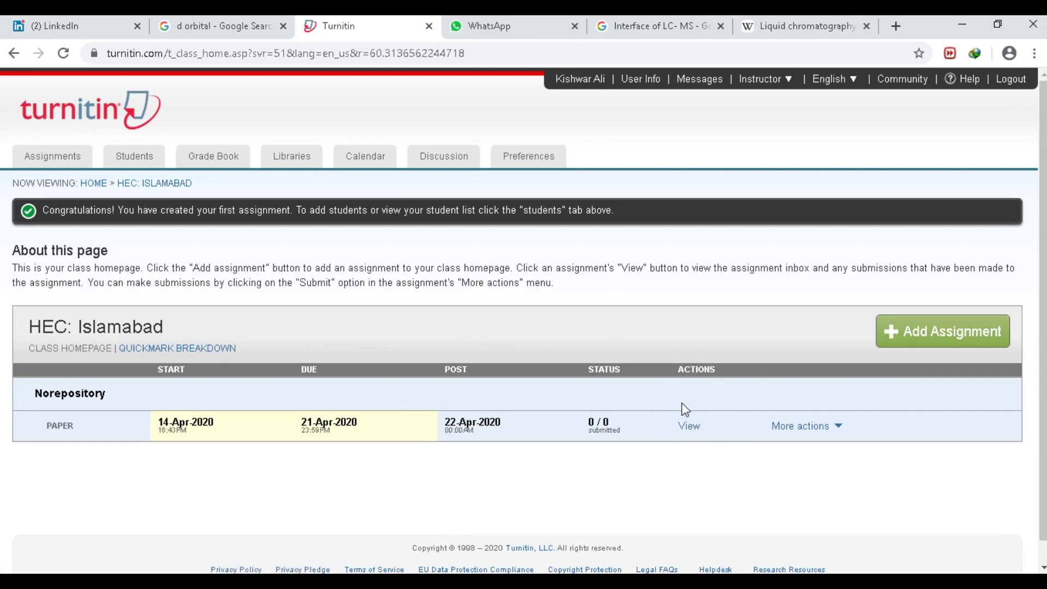
- Return from the HEC: Islamabad class page to the home page listing all classes
left_click(90, 184)
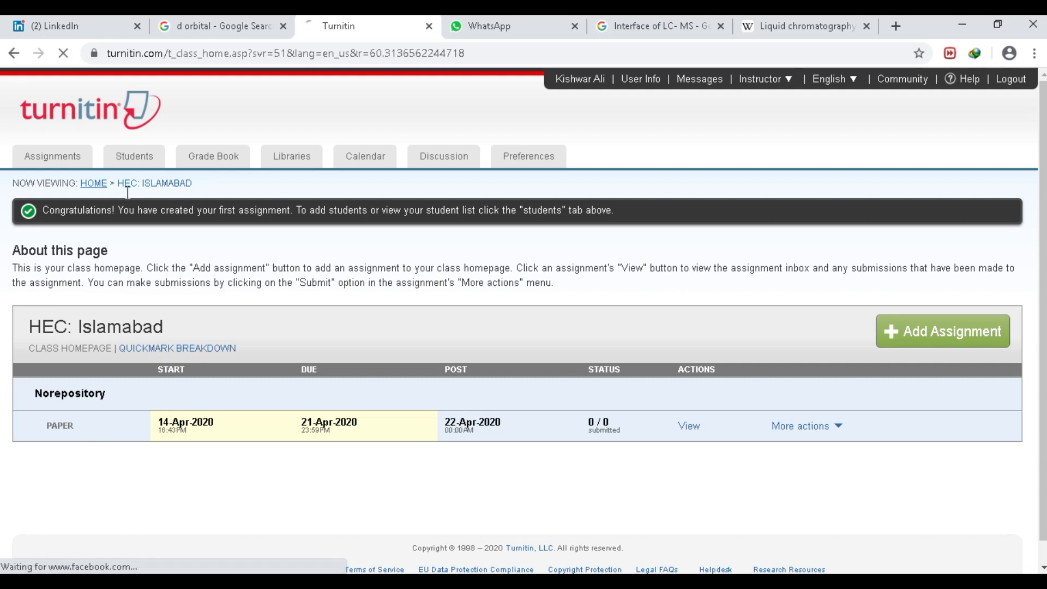